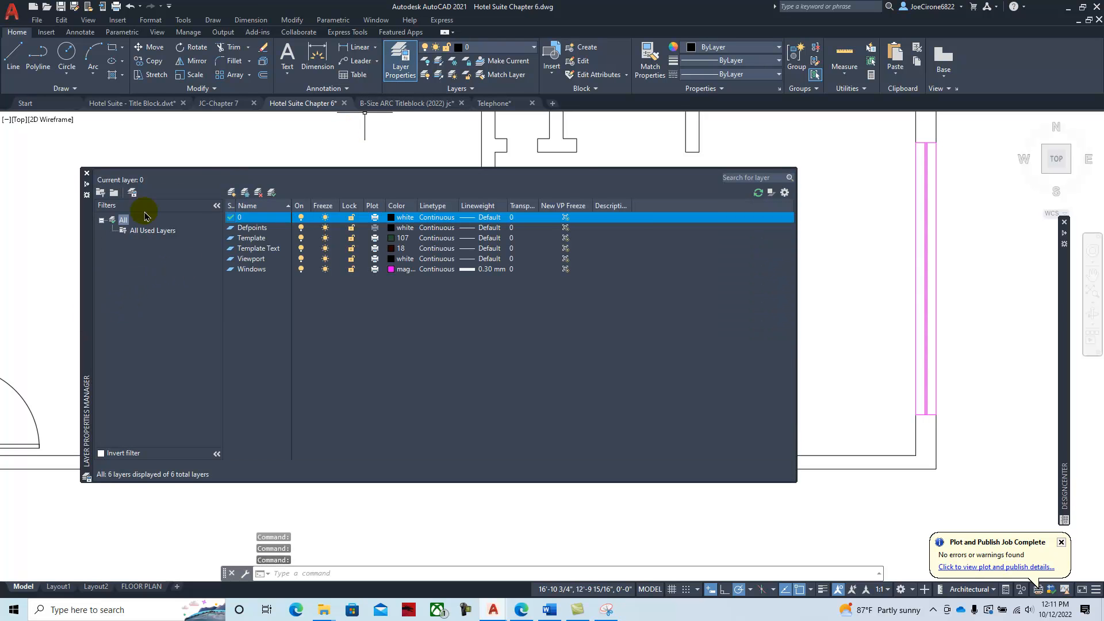
Step: Create a new layer named Hidden and assign it index color 94
{"action": "left_click", "coordinate": [231, 192]}
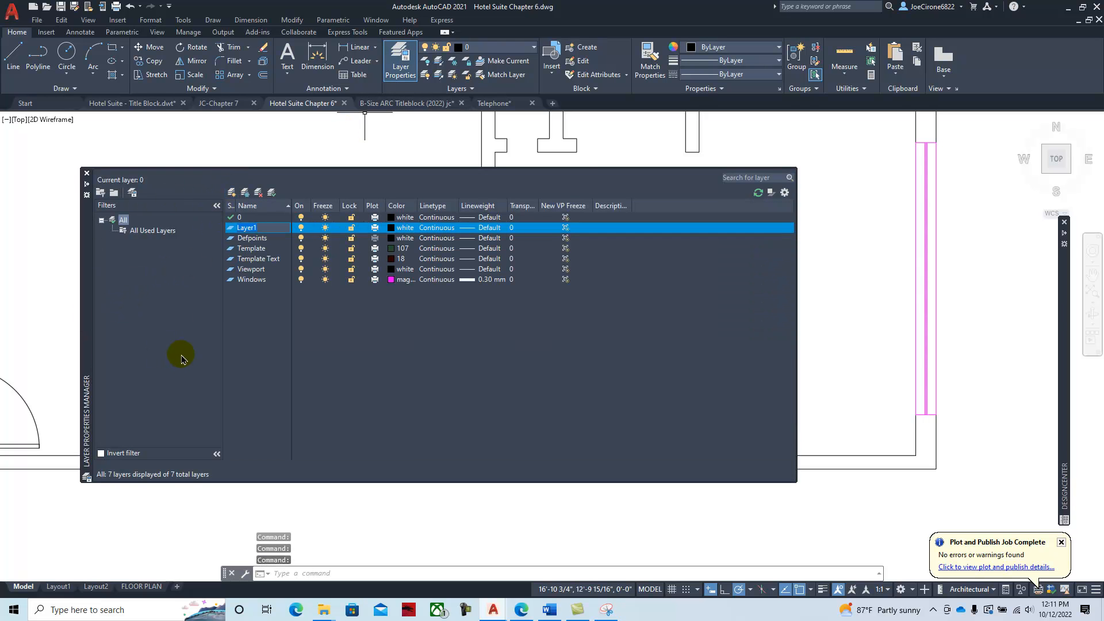
{"action": "type", "text": "Hidden"}
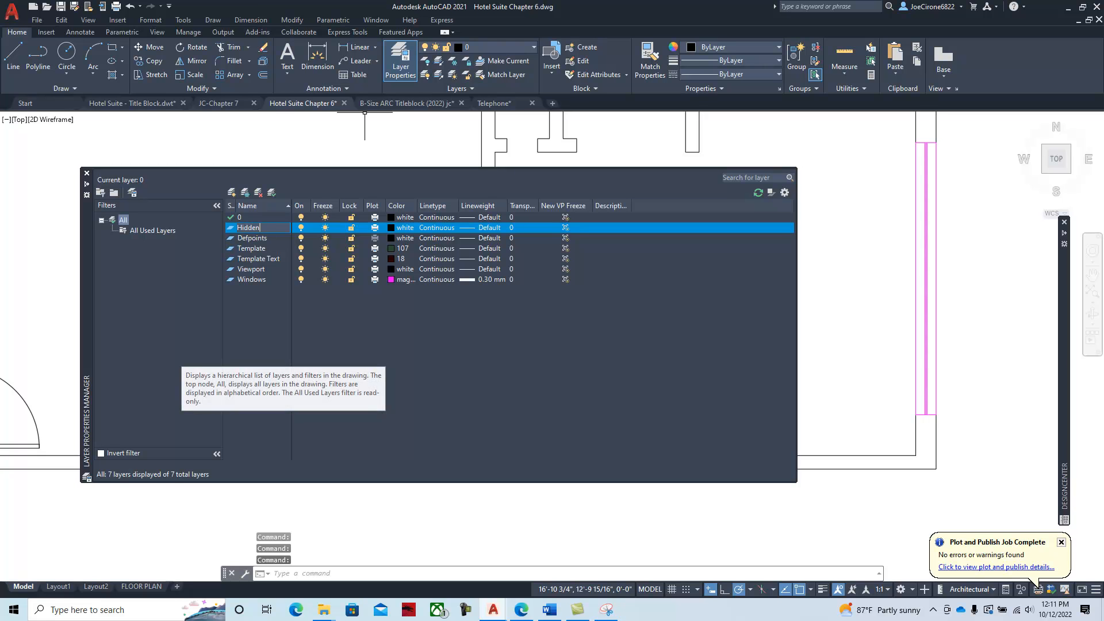
{"action": "key", "text": "Return"}
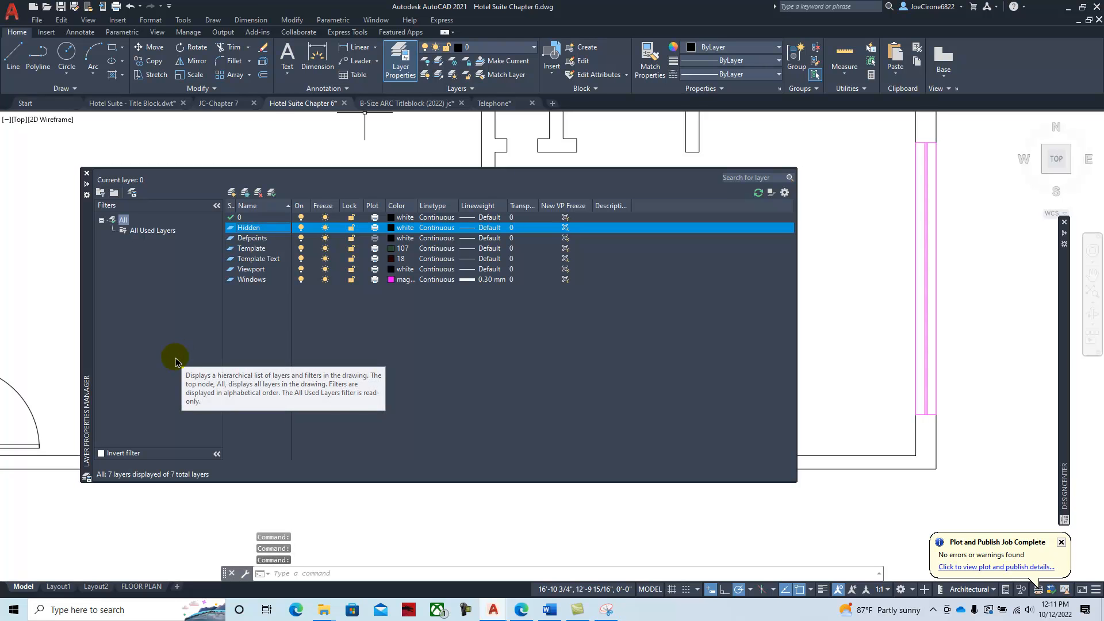
{"action": "left_click", "coordinate": [392, 230]}
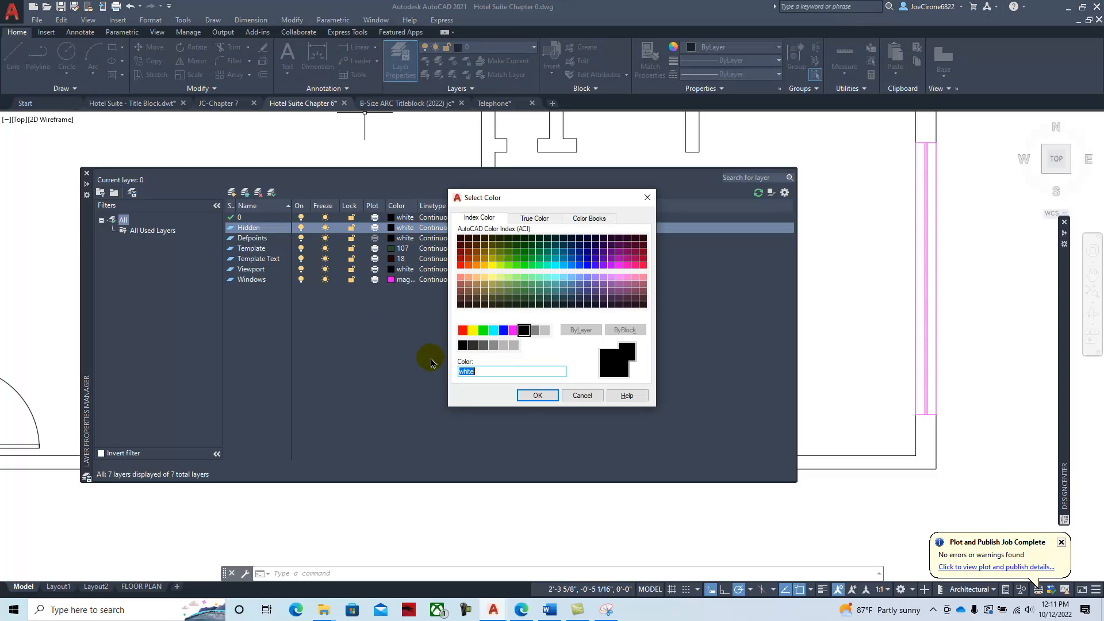
{"action": "left_click", "coordinate": [524, 251]}
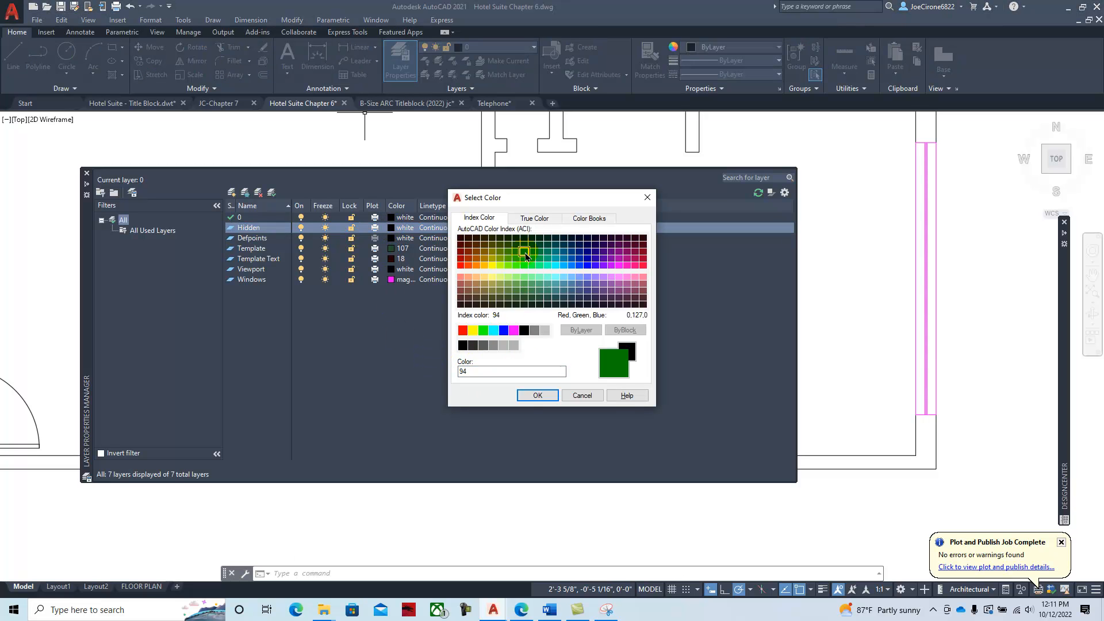
{"action": "left_click", "coordinate": [535, 395]}
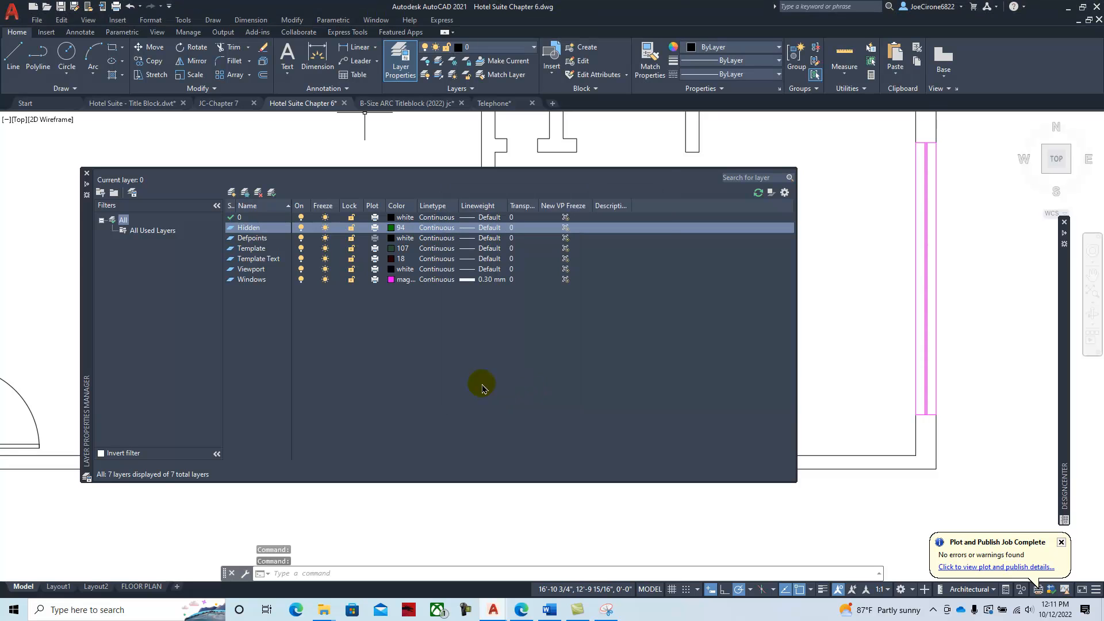
Step: Load the HIDDEN linetype from acad.lin and assign it to the Hidden layer
{"action": "left_click", "coordinate": [438, 230]}
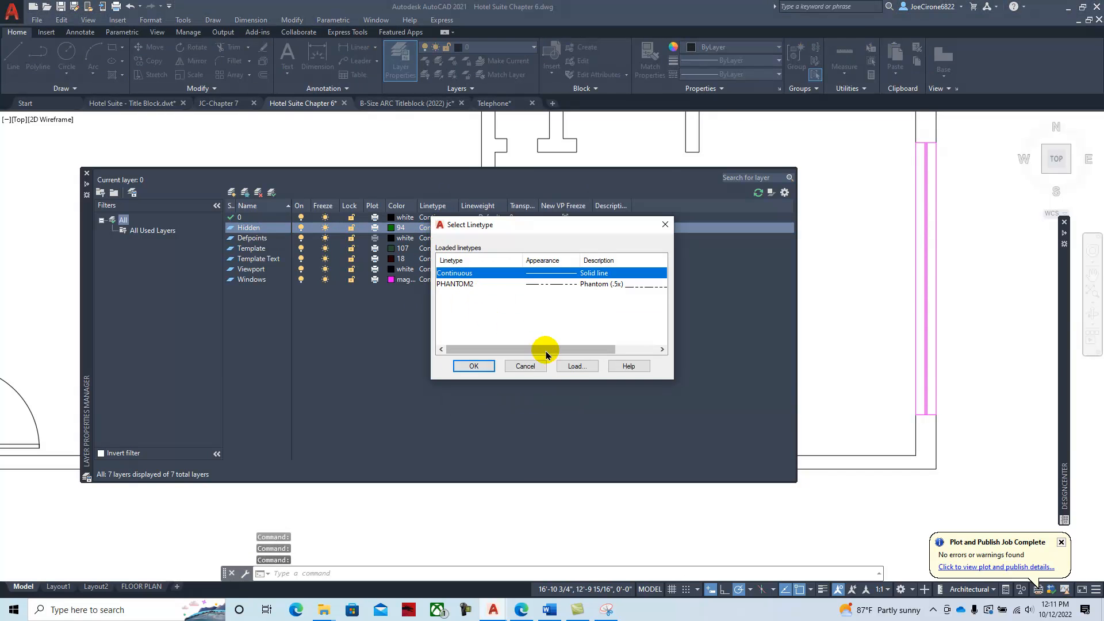
{"action": "left_click", "coordinate": [573, 366]}
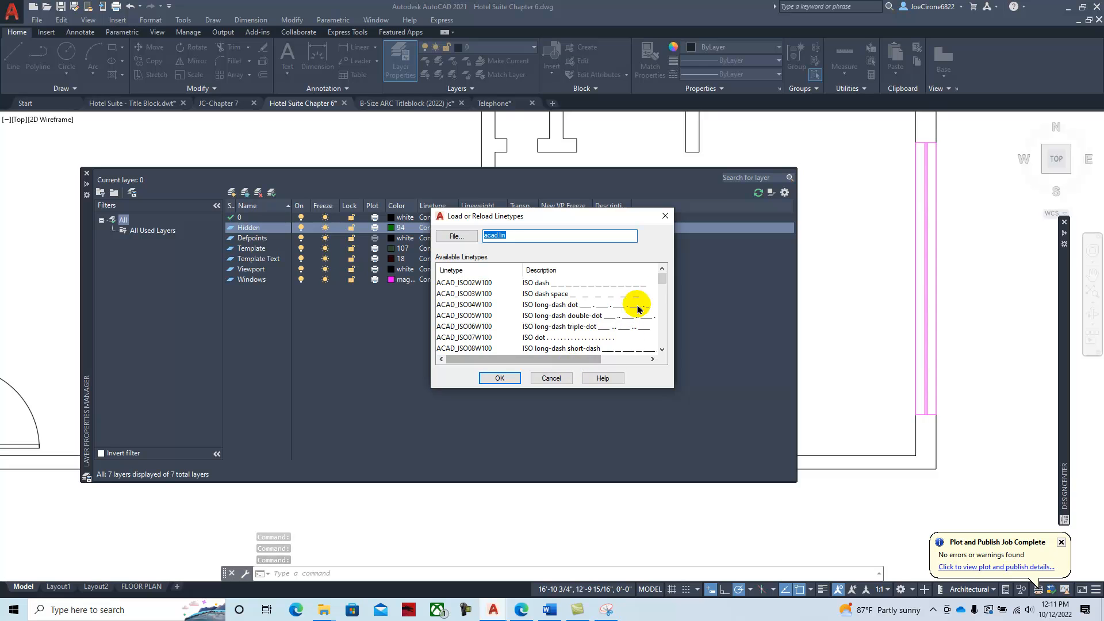
{"action": "left_click_drag", "start_coordinate": [659, 282], "coordinate": [657, 329]}
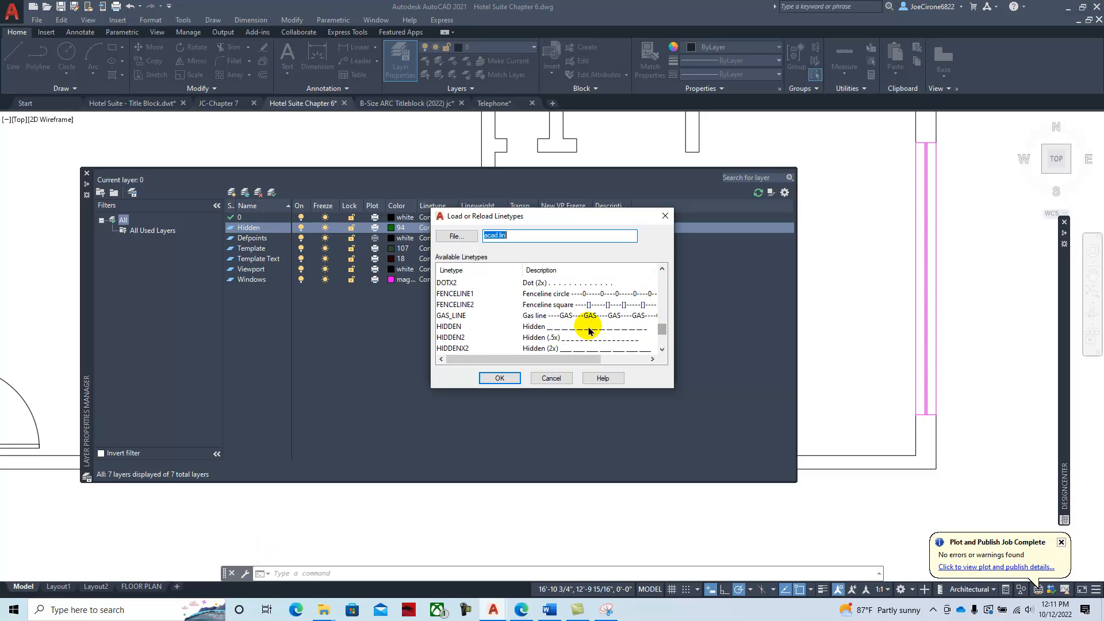
{"action": "left_click", "coordinate": [498, 379]}
{"action": "left_click", "coordinate": [450, 284]}
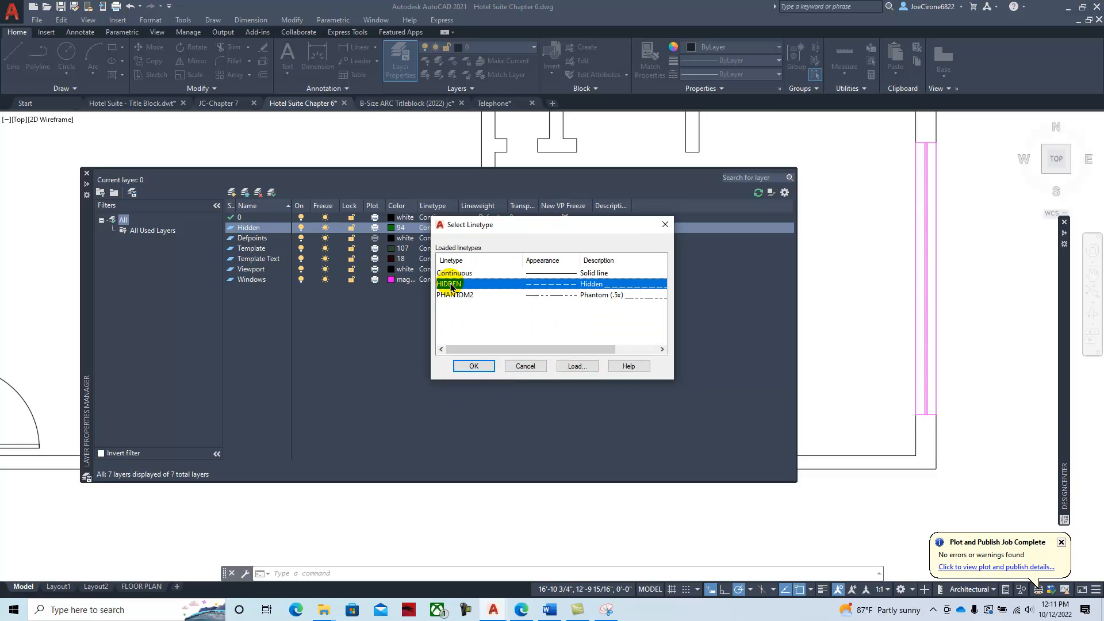
{"action": "left_click", "coordinate": [467, 366]}
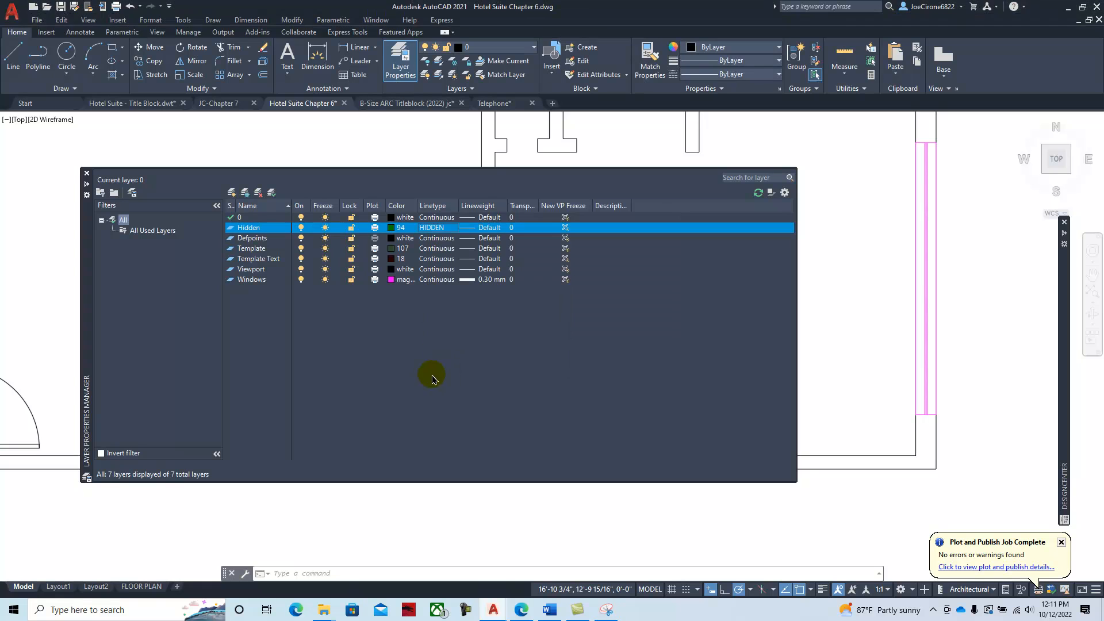
Step: Set the Hidden layer's lineweight to 0.30 mm and make layer 0 current, closing the layer manager
{"action": "left_click", "coordinate": [468, 228]}
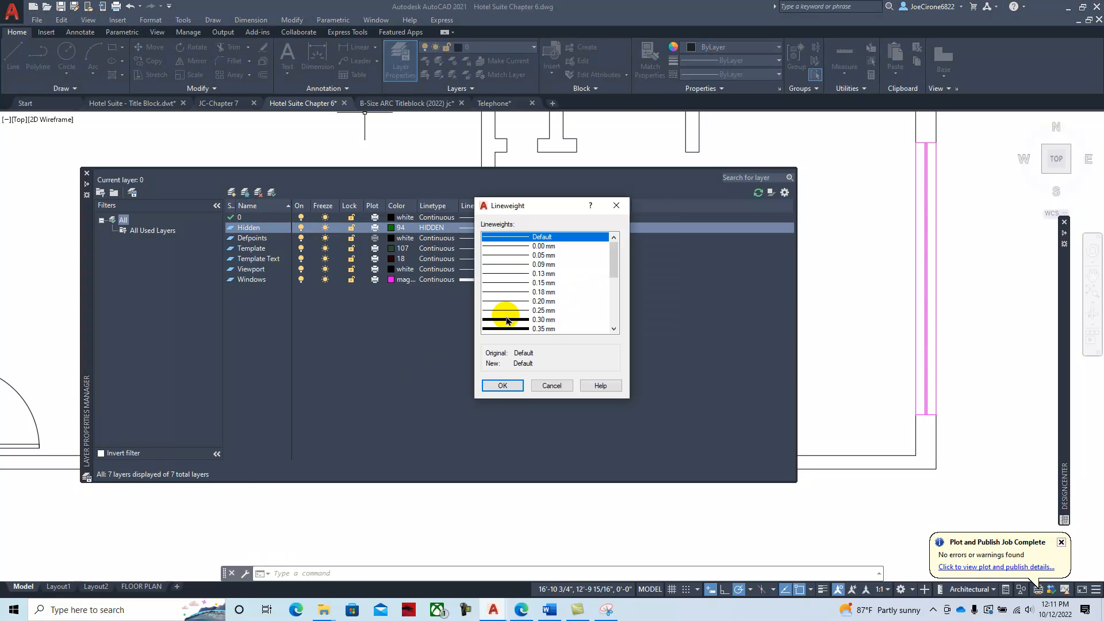
{"action": "left_click", "coordinate": [507, 320]}
{"action": "left_click", "coordinate": [502, 386]}
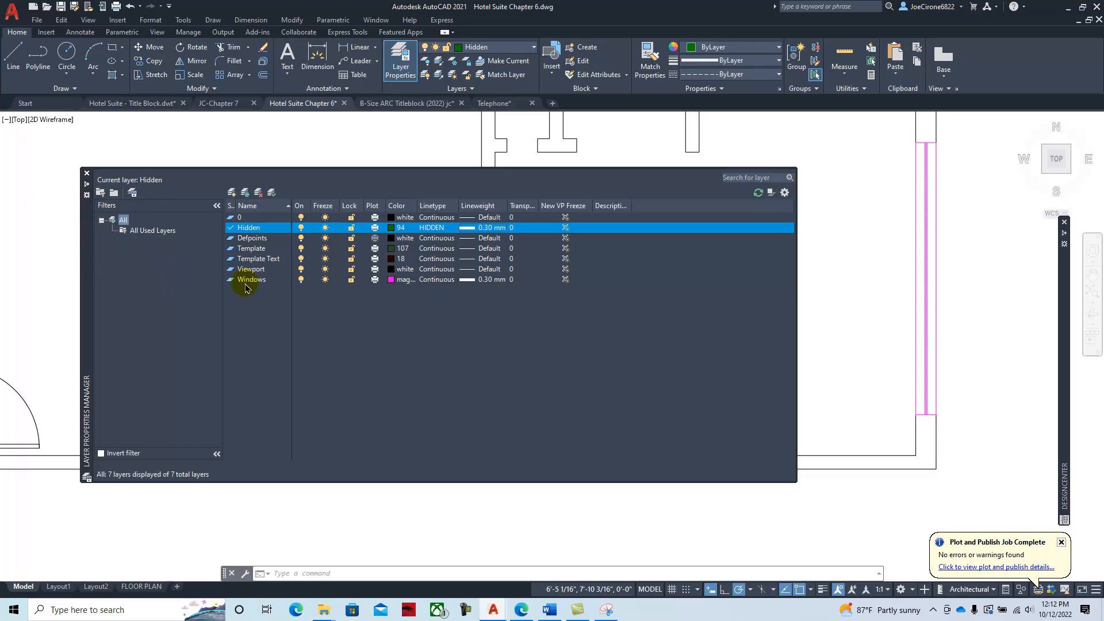
{"action": "left_click", "coordinate": [252, 218]}
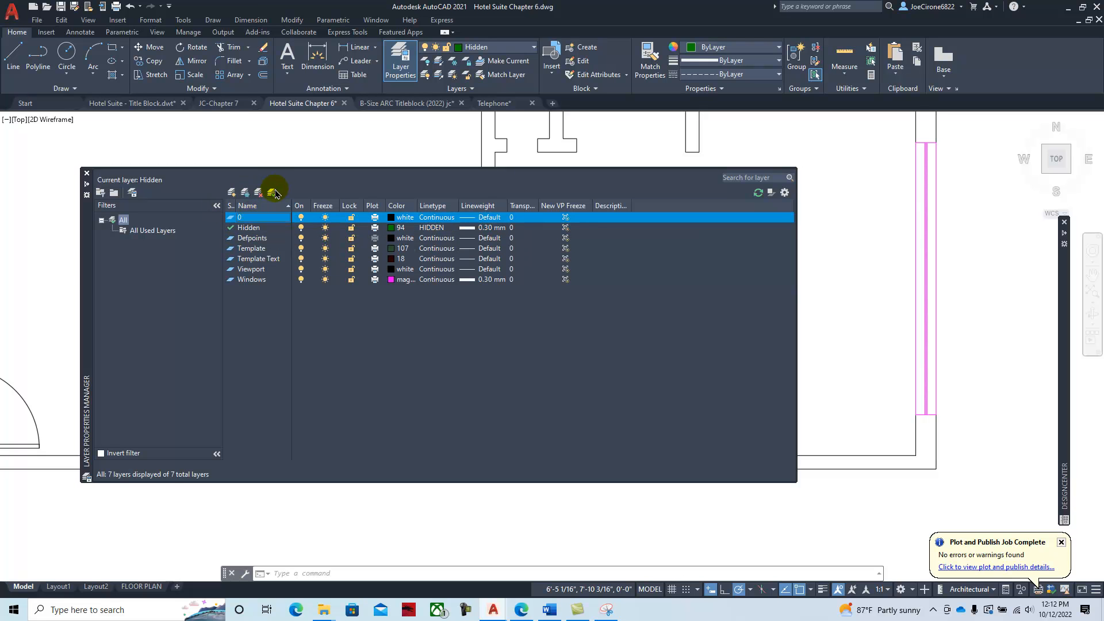
{"action": "left_click", "coordinate": [86, 174]}
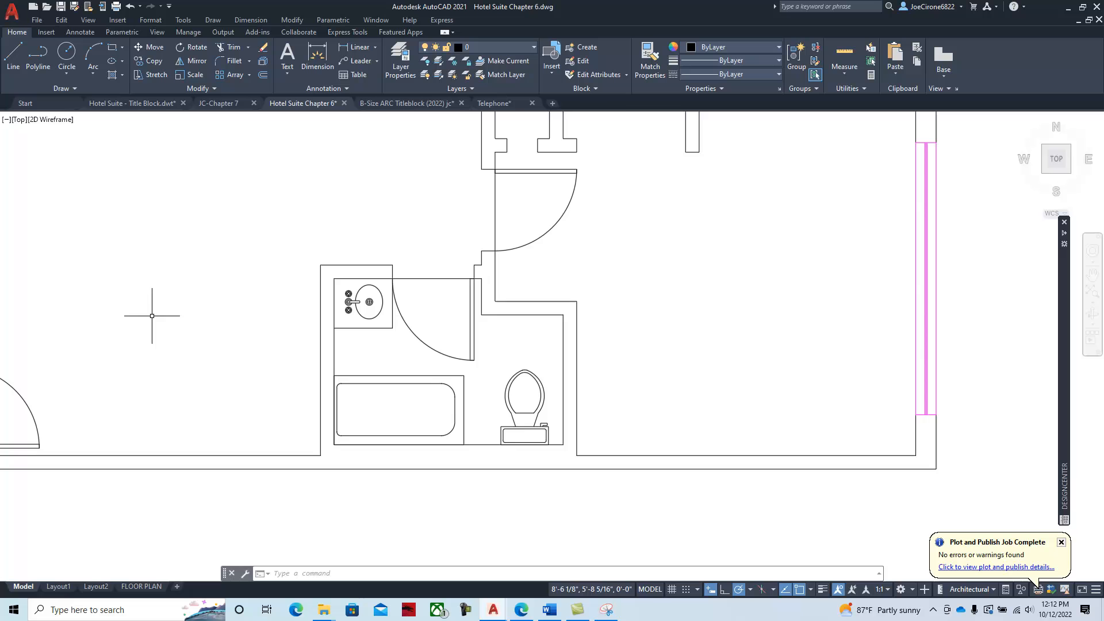
Step: Draw a closed horizontal rectangle about 1'-9 1/2" high from four lines in the open area left of the bathroom
{"action": "left_click", "coordinate": [12, 58]}
{"action": "left_click", "coordinate": [55, 242]}
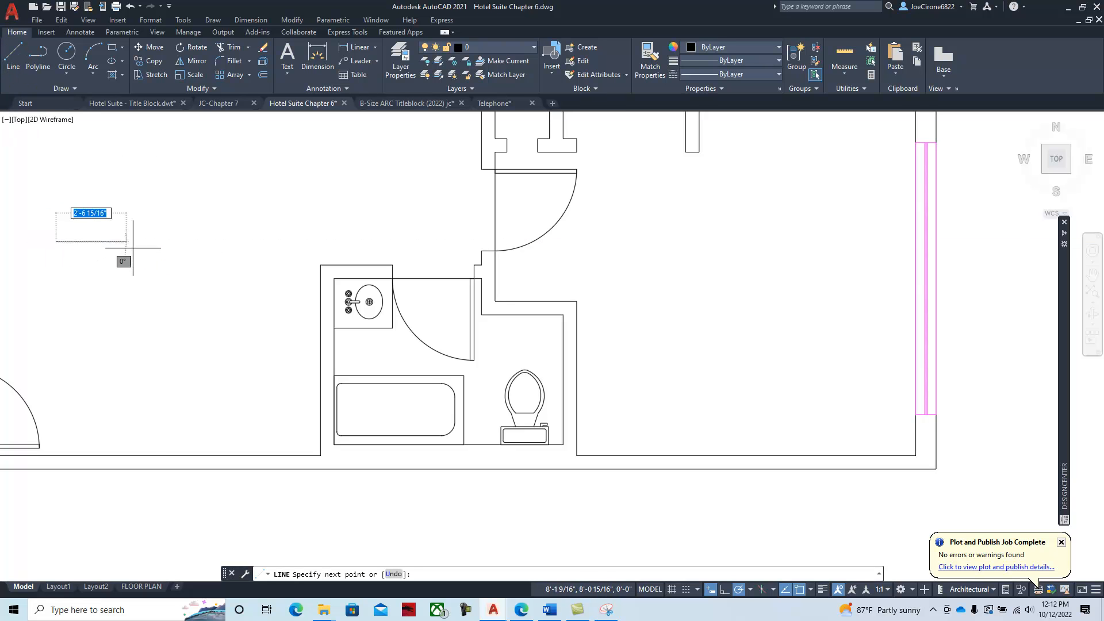
{"action": "left_click", "coordinate": [192, 242]}
{"action": "left_click", "coordinate": [193, 290]}
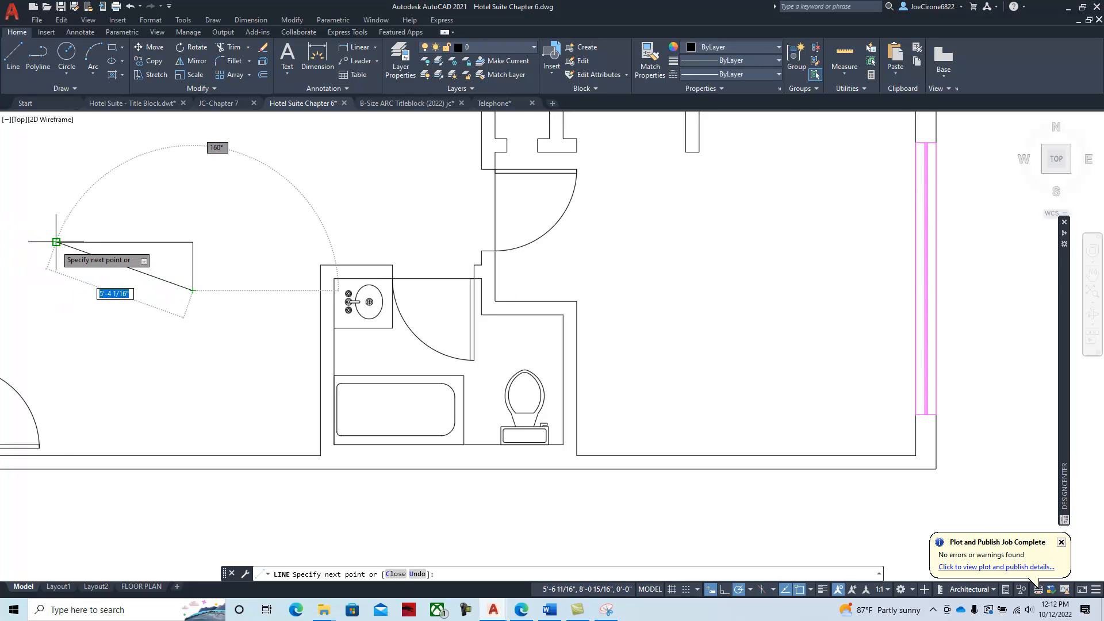
{"action": "left_click", "coordinate": [56, 290]}
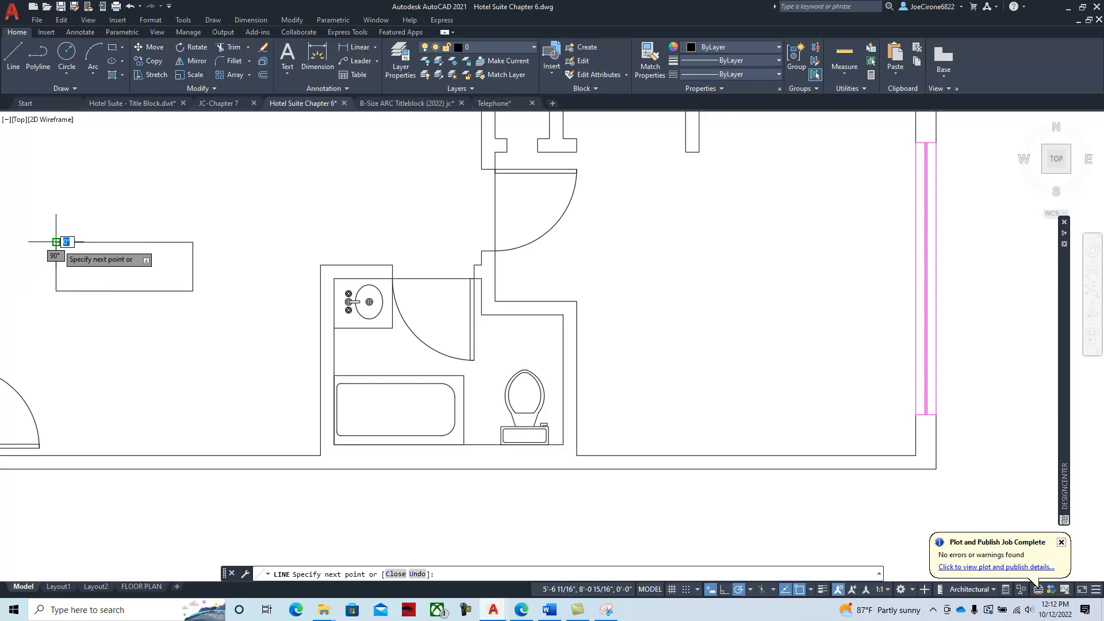
{"action": "left_click", "coordinate": [56, 242]}
{"action": "key", "text": "Return"}
Step: Make the Hidden layer current and draw a vertical line across the rectangle's left part, starting at a Nearest snap on its top edge
{"action": "middle_click_drag", "start_coordinate": [76, 260], "coordinate": [270, 263]}
{"action": "scroll", "coordinate": [271, 264], "scroll_direction": "up", "scroll_amount": 6}
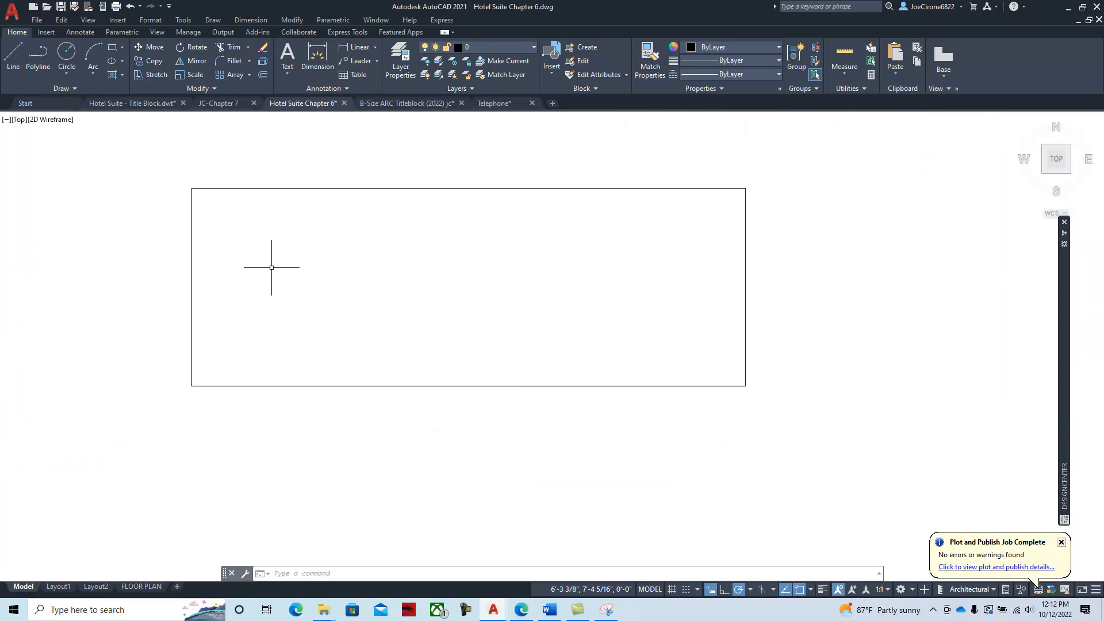
{"action": "left_click", "coordinate": [522, 50]}
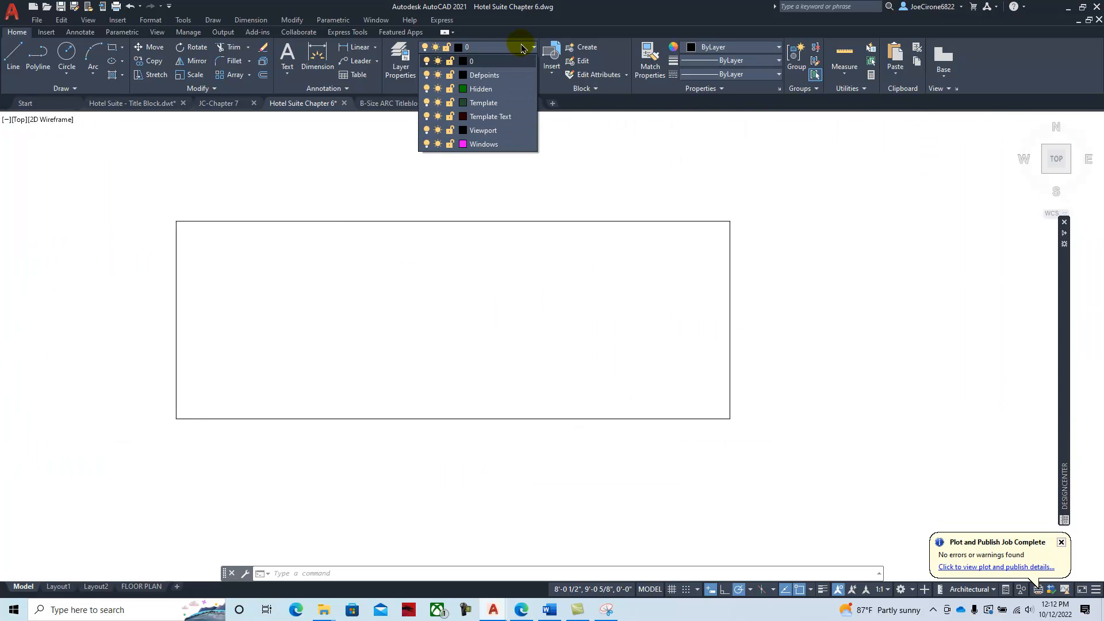
{"action": "left_click", "coordinate": [481, 91]}
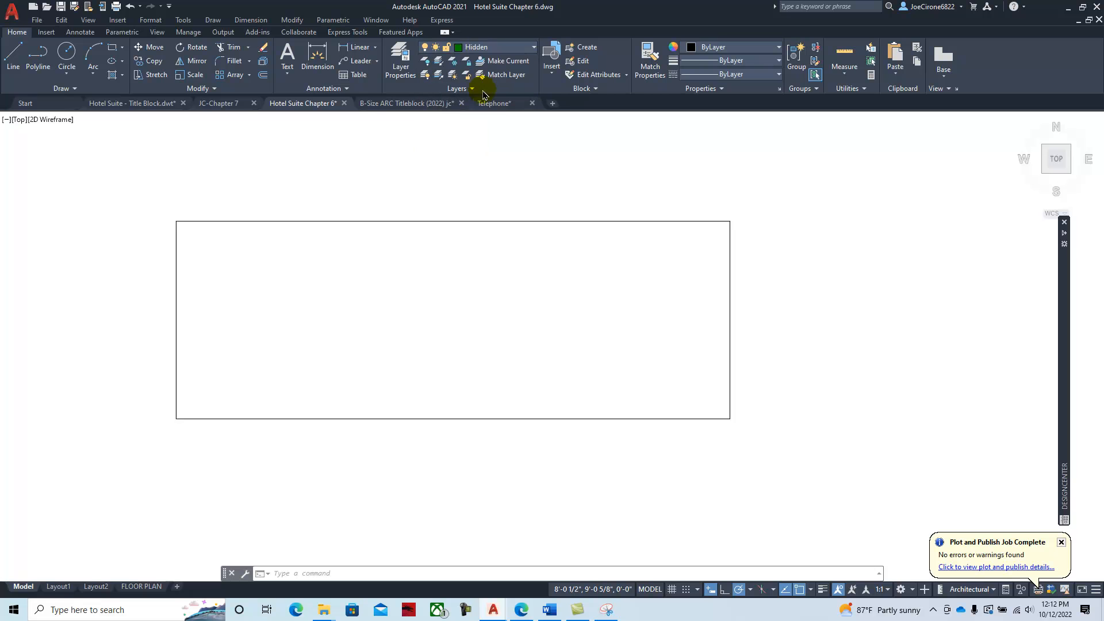
{"action": "left_click", "coordinate": [13, 56]}
{"action": "right_click", "coordinate": [296, 256], "text": "shift"}
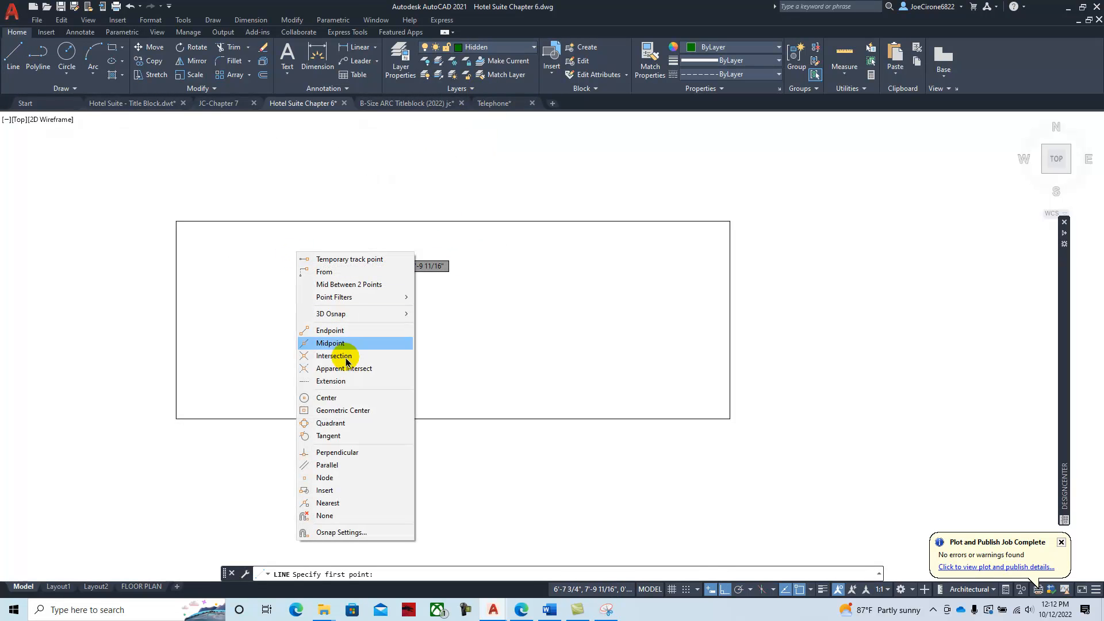
{"action": "left_click", "coordinate": [330, 503]}
{"action": "left_click", "coordinate": [329, 221]}
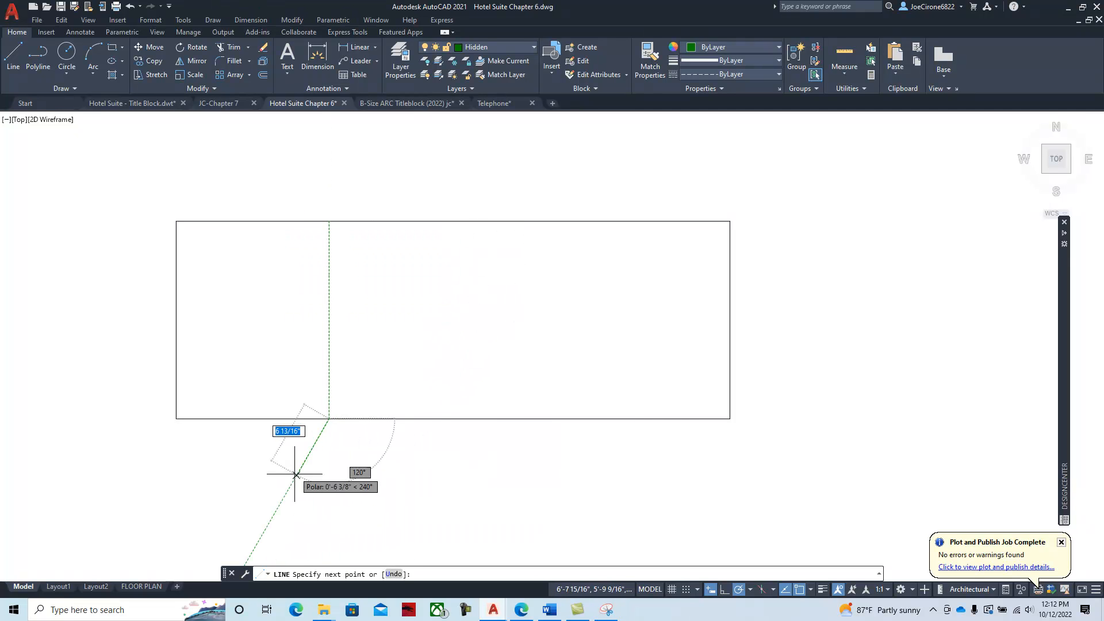
{"action": "key", "text": "Return"}
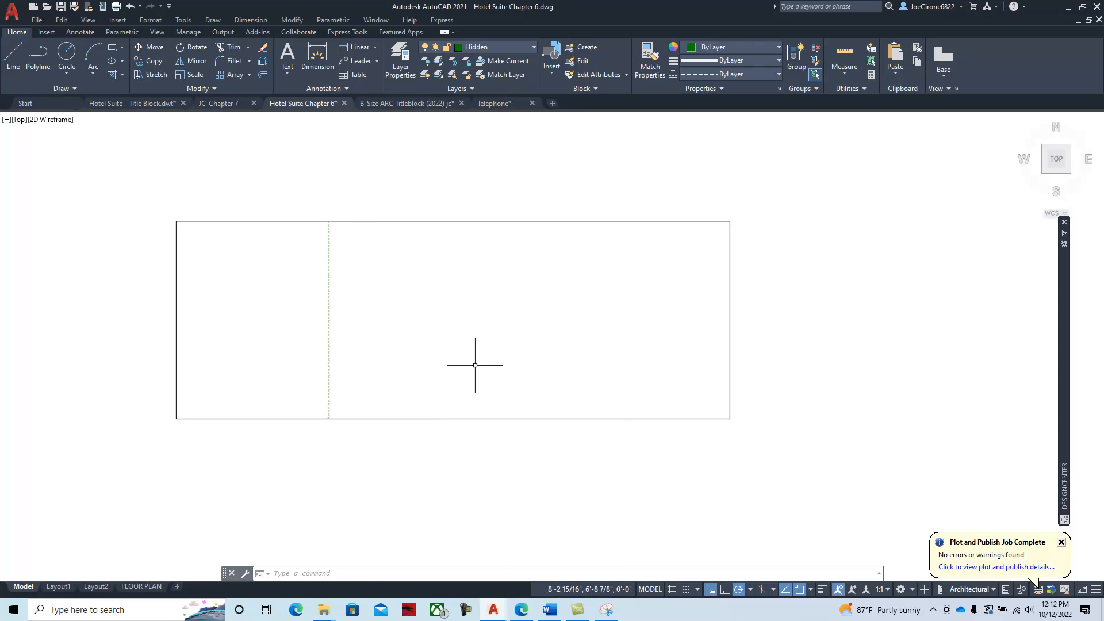
Step: Draw a second vertical hidden line across the rectangle's right part, from a Nearest snap on the top edge to the bottom edge
{"action": "right_click", "coordinate": [477, 362]}
{"action": "left_click", "coordinate": [516, 371]}
{"action": "right_click", "coordinate": [572, 276], "text": "shift"}
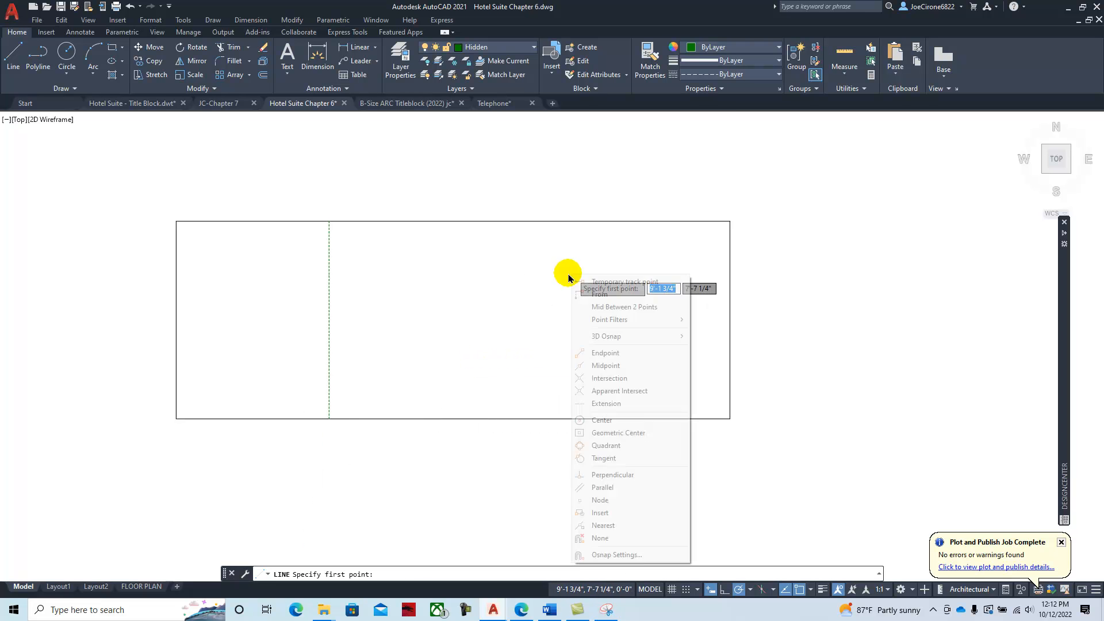
{"action": "left_click", "coordinate": [603, 525]}
{"action": "left_click", "coordinate": [534, 221]}
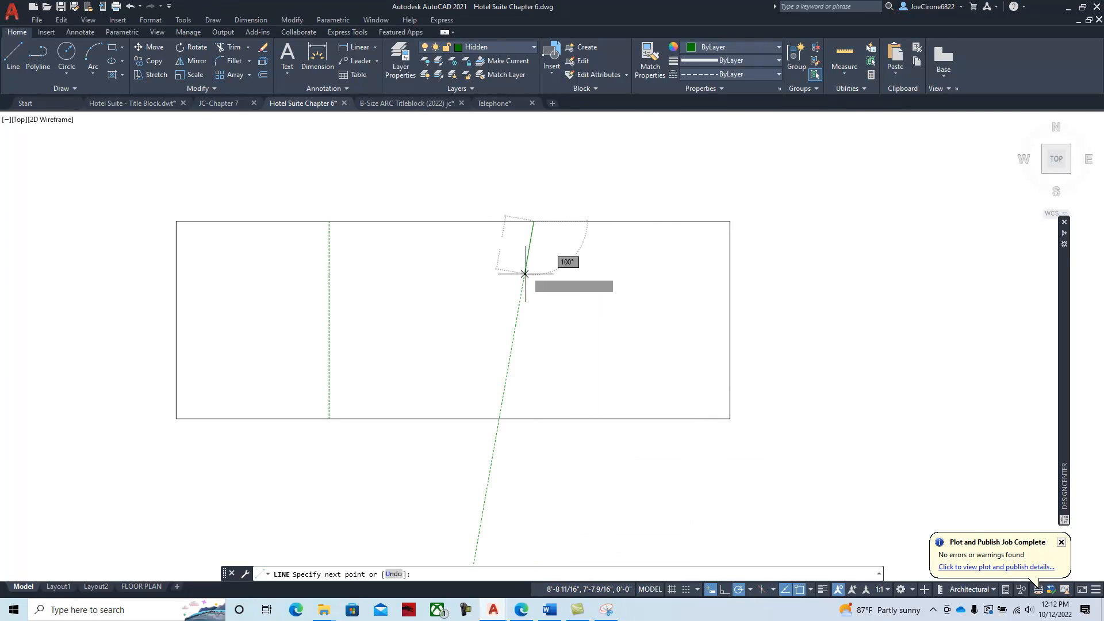
{"action": "left_click", "coordinate": [533, 412]}
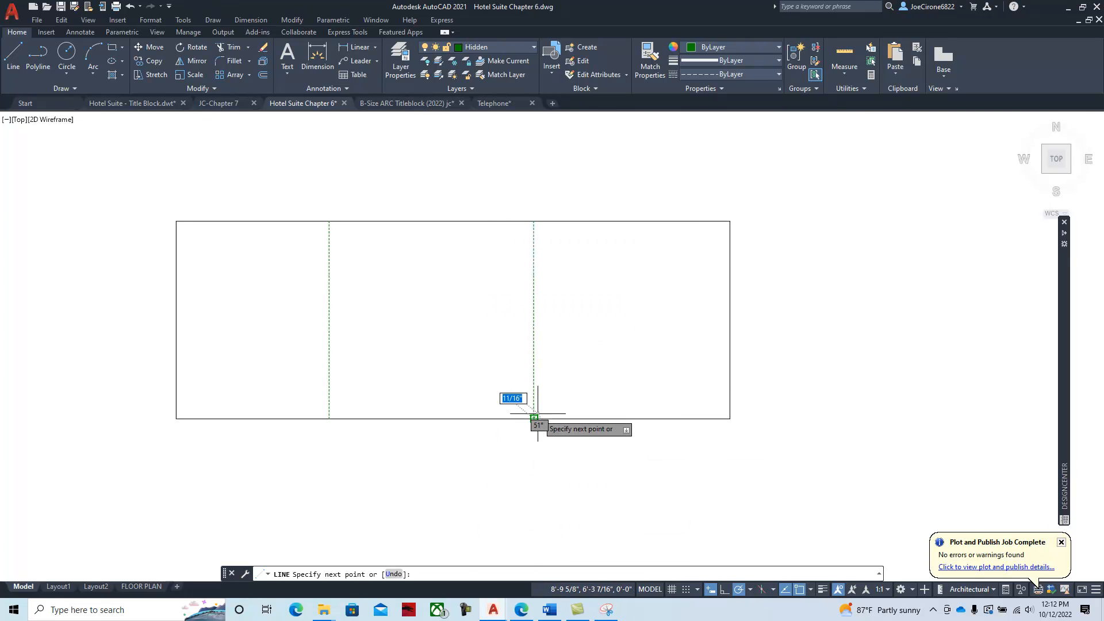
{"action": "key", "text": "Return"}
Step: Set the drawing's global linetype scale (LTSCALE) to 10
{"action": "mouse_move", "coordinate": [409, 313]}
{"action": "middle_mouse_down"}
{"action": "mouse_move", "coordinate": [500, 305]}
{"action": "mouse_move", "coordinate": [534, 319]}
{"action": "middle_mouse_up"}
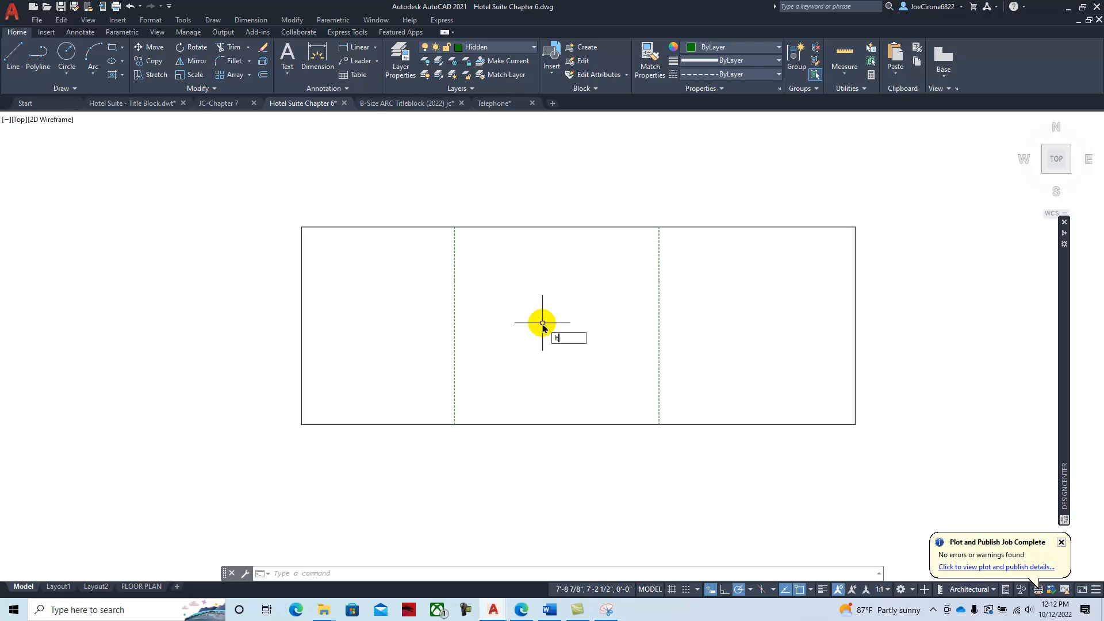
{"action": "type", "text": "s"}
{"action": "key", "text": "Return"}
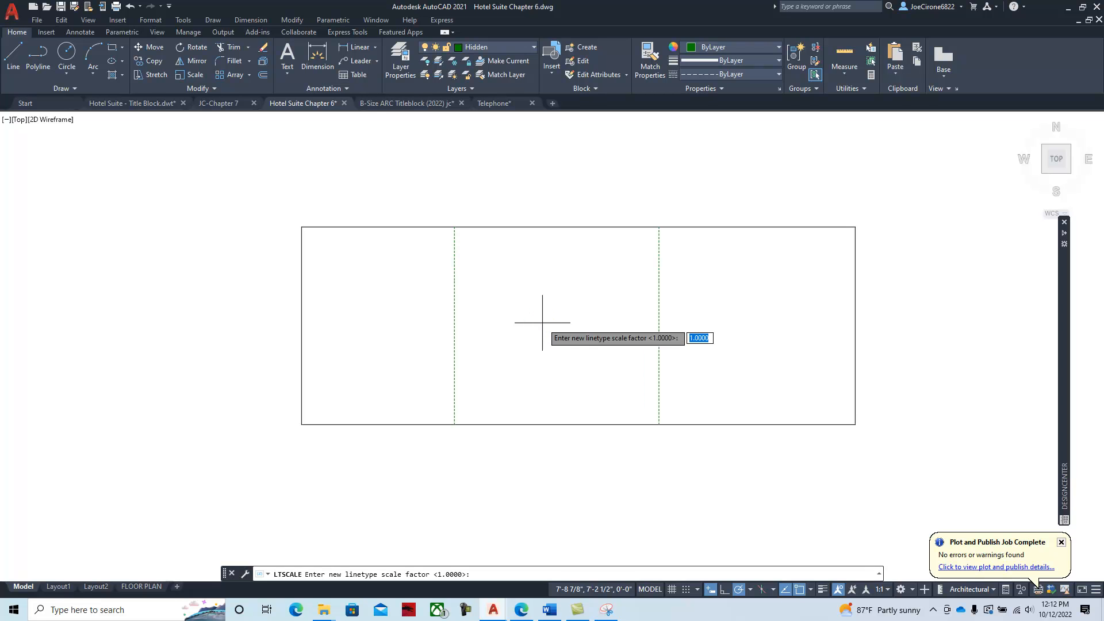
{"action": "type", "text": "10"}
{"action": "key", "text": "Return"}
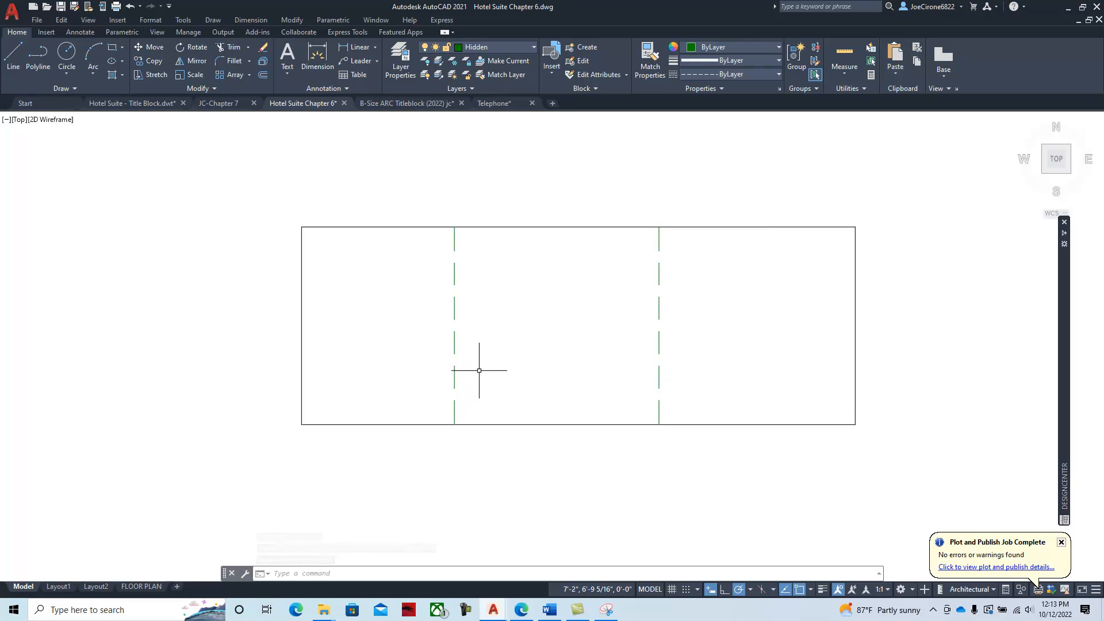
Step: Set the left hidden line's own linetype scale to 5 and move the Properties palette clear of the rectangle
{"action": "left_click", "coordinate": [455, 310]}
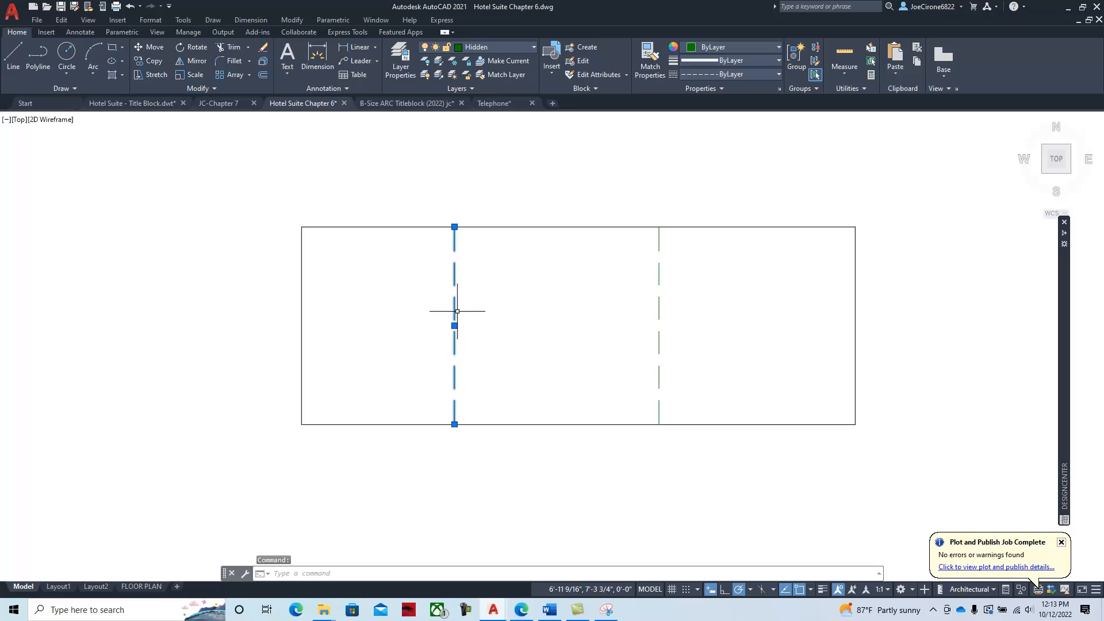
{"action": "right_click", "coordinate": [487, 317]}
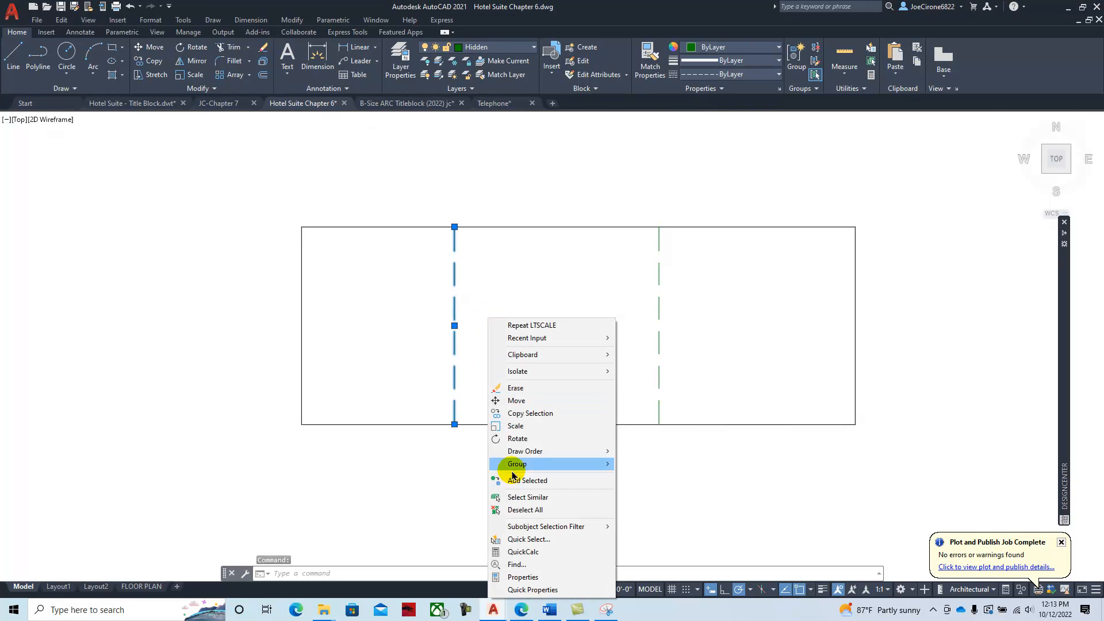
{"action": "left_click", "coordinate": [530, 579]}
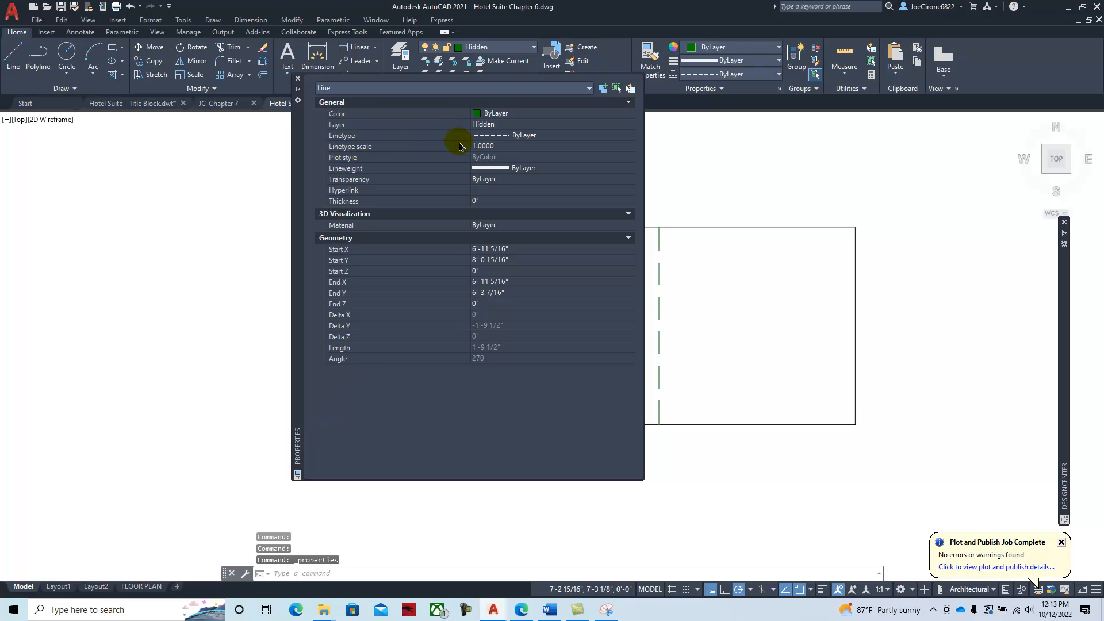
{"action": "left_click", "coordinate": [492, 147]}
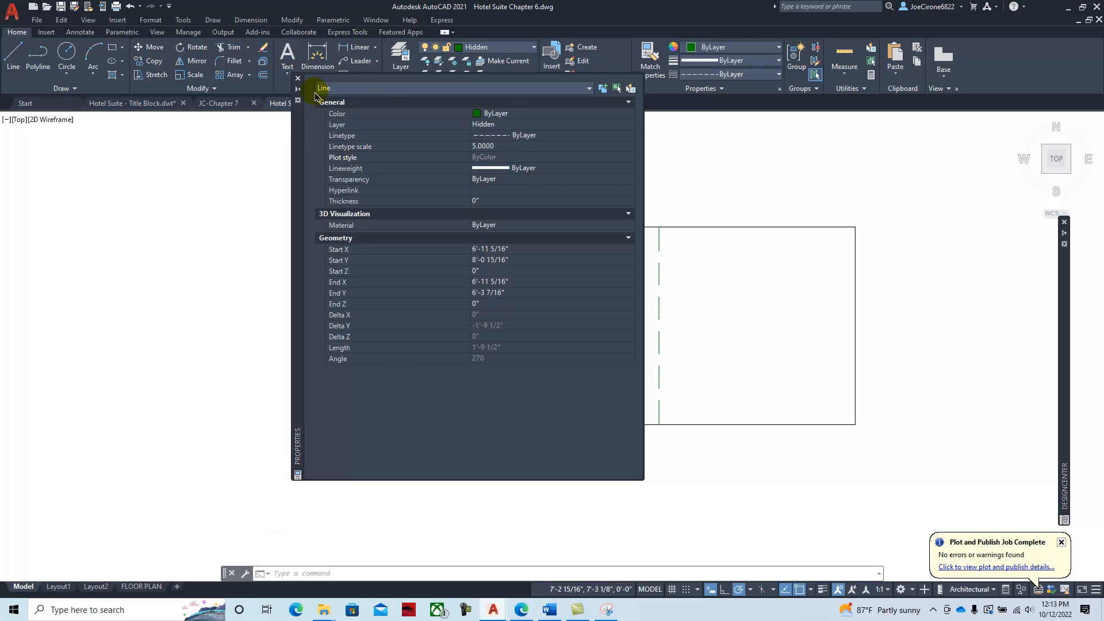
{"action": "left_click_drag", "start_coordinate": [298, 122], "coordinate": [42, 166]}
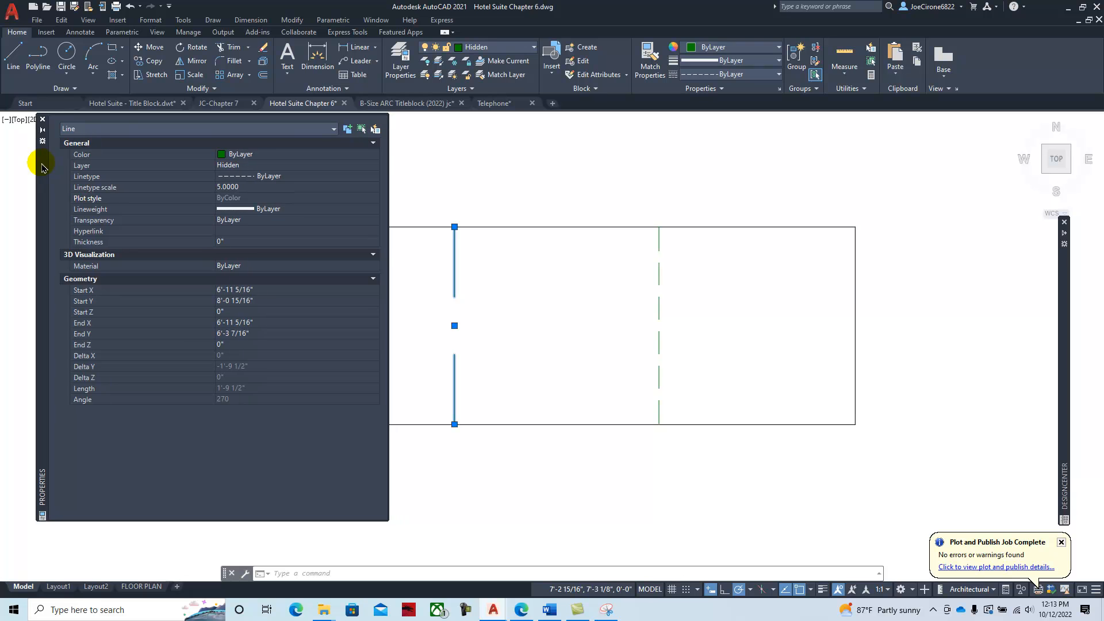
Step: Try linetype scales of 20 and 7 on the left hidden line and clear the selection
{"action": "left_click", "coordinate": [243, 187]}
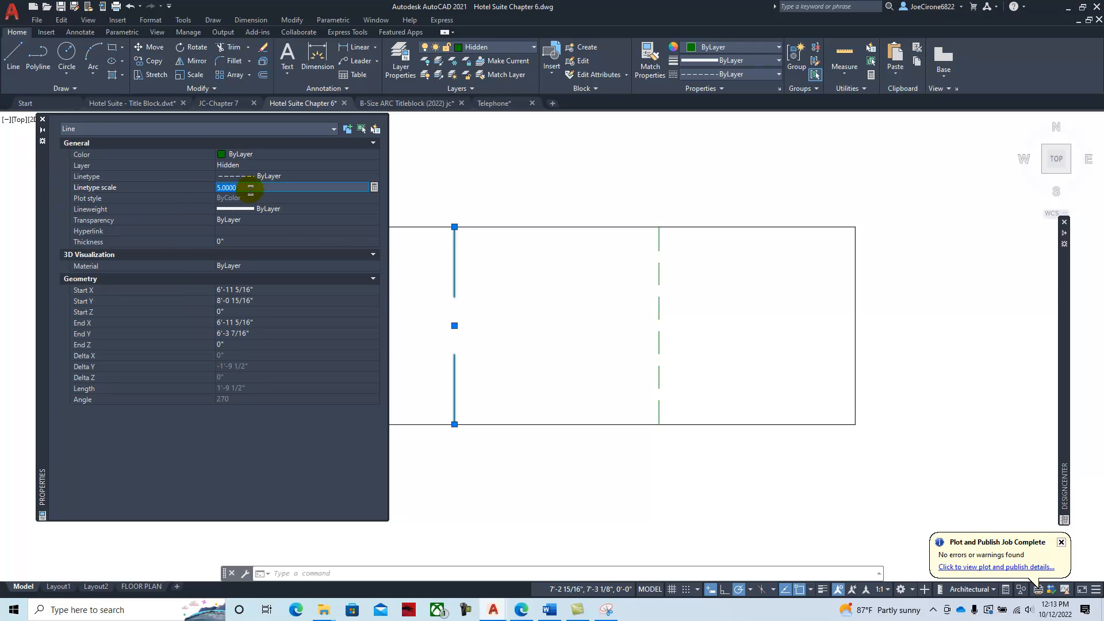
{"action": "left_click", "coordinate": [257, 198]}
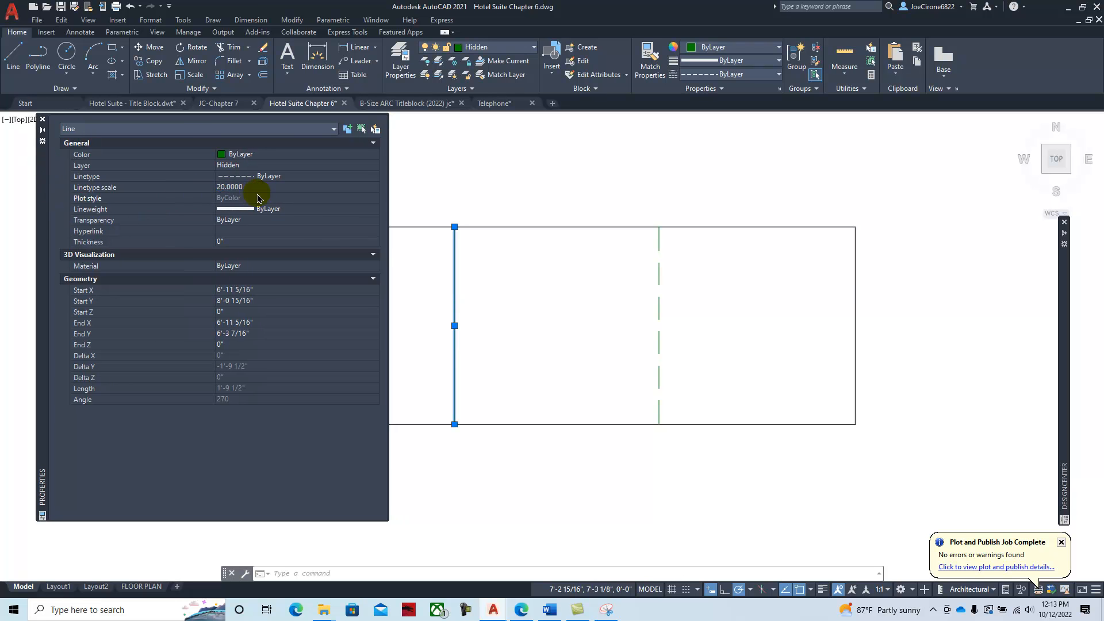
{"action": "key", "text": "Return"}
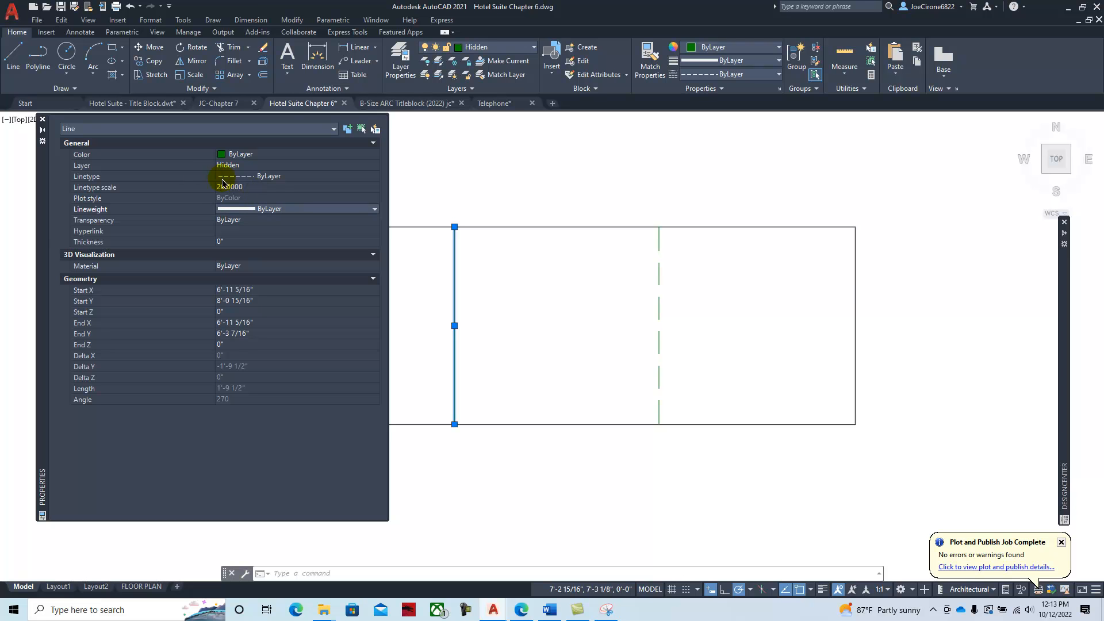
{"action": "left_click", "coordinate": [250, 188]}
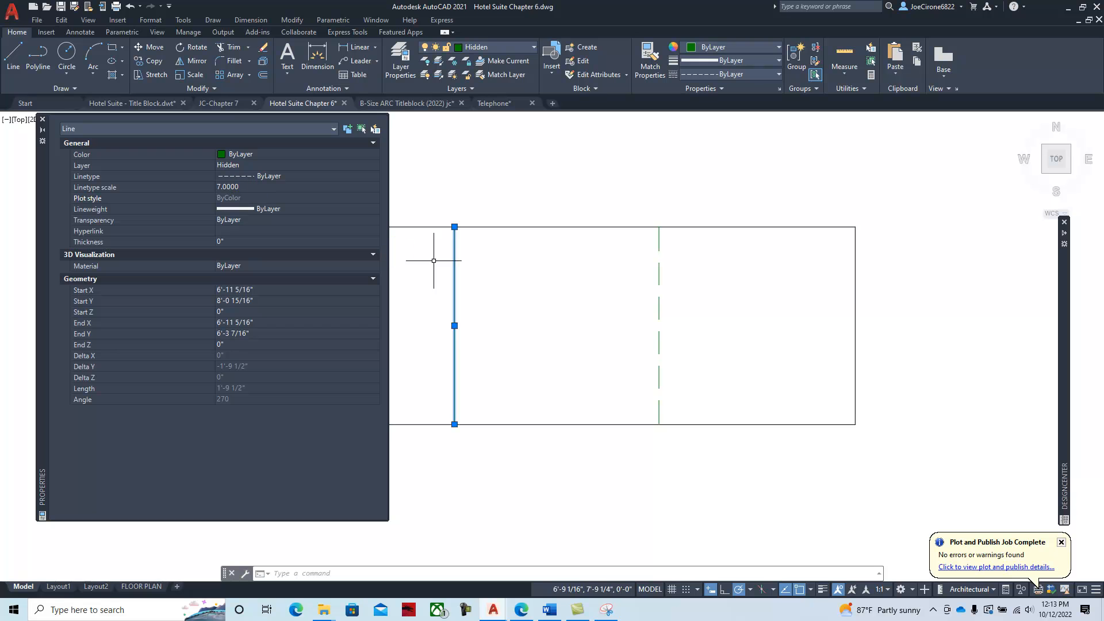
{"action": "left_click", "coordinate": [574, 260]}
{"action": "key", "text": "Escape"}
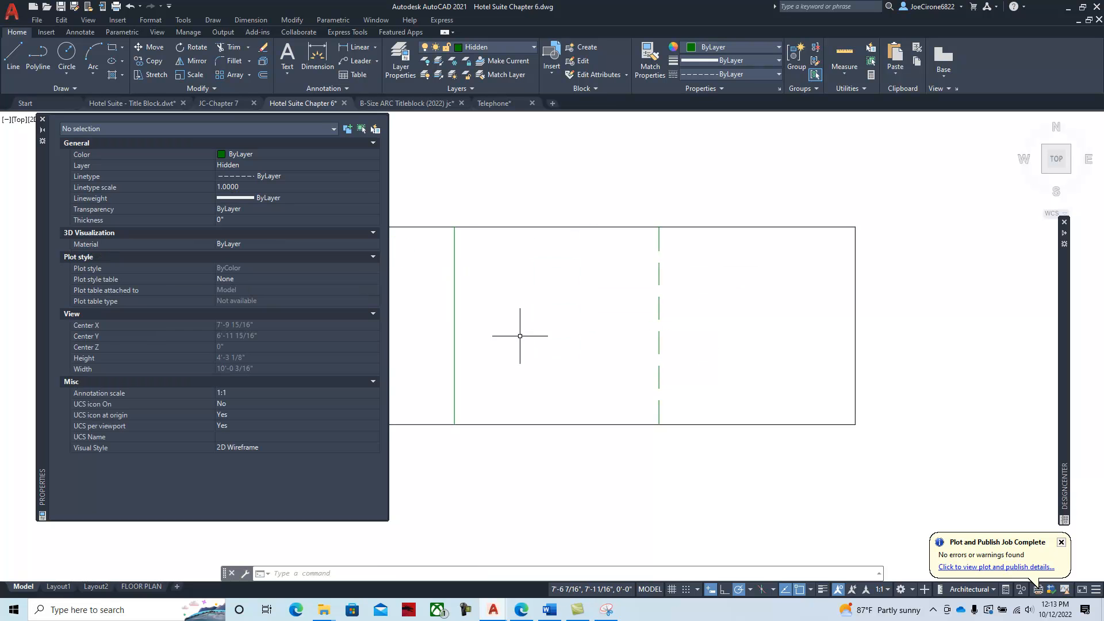
Step: Set the left hidden line's own linetype scale to 1 and deselect the line
{"action": "left_click", "coordinate": [454, 298]}
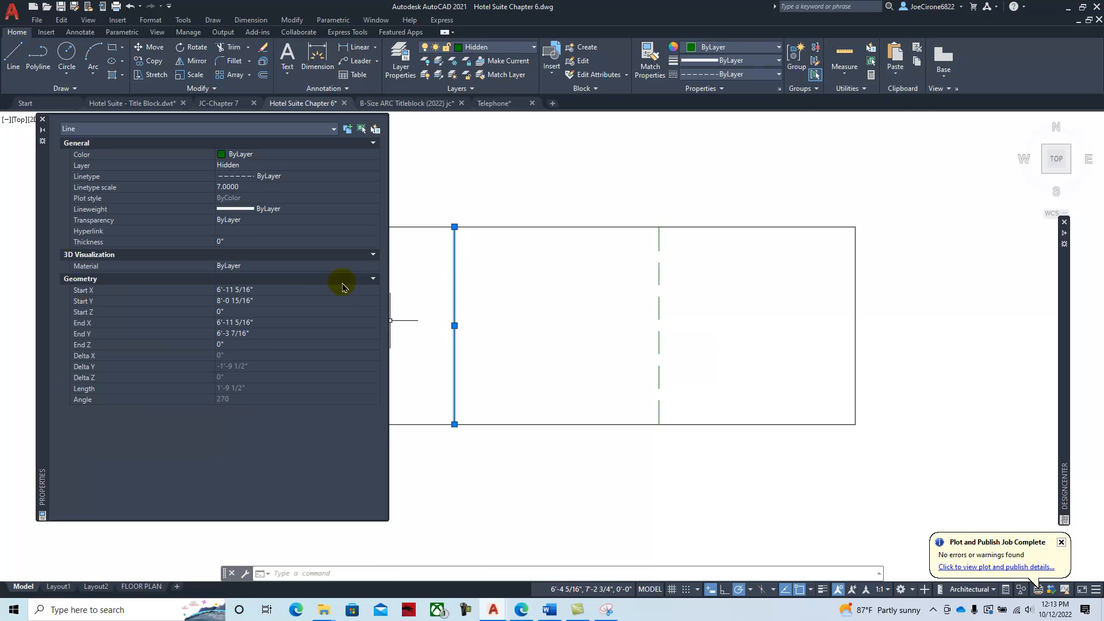
{"action": "left_click", "coordinate": [255, 187]}
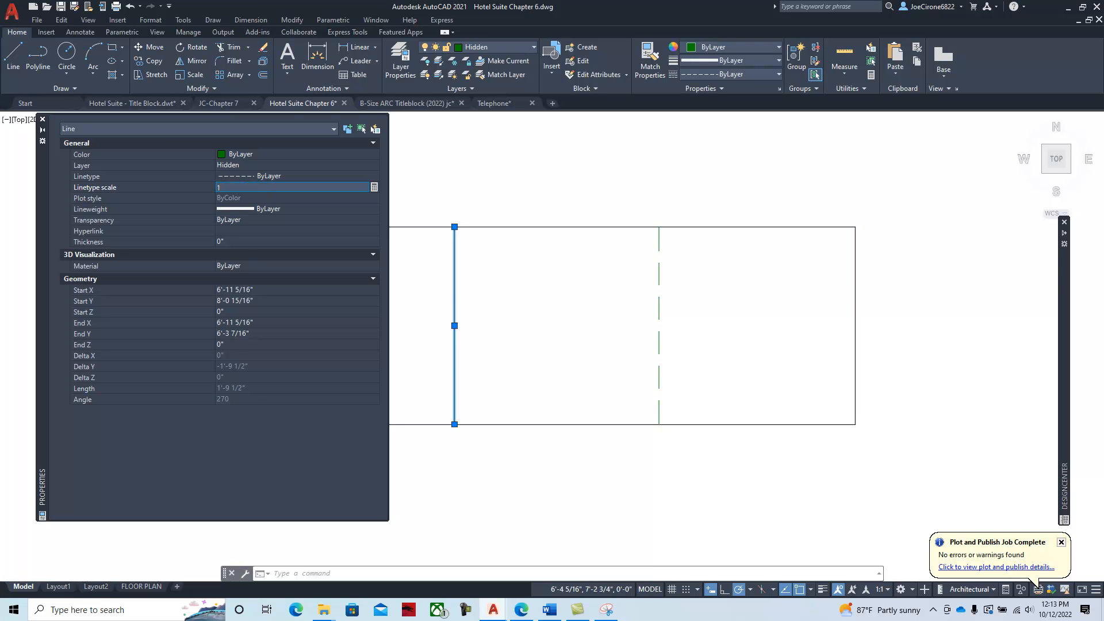
{"action": "key", "text": "Return"}
{"action": "key", "text": "Escape"}
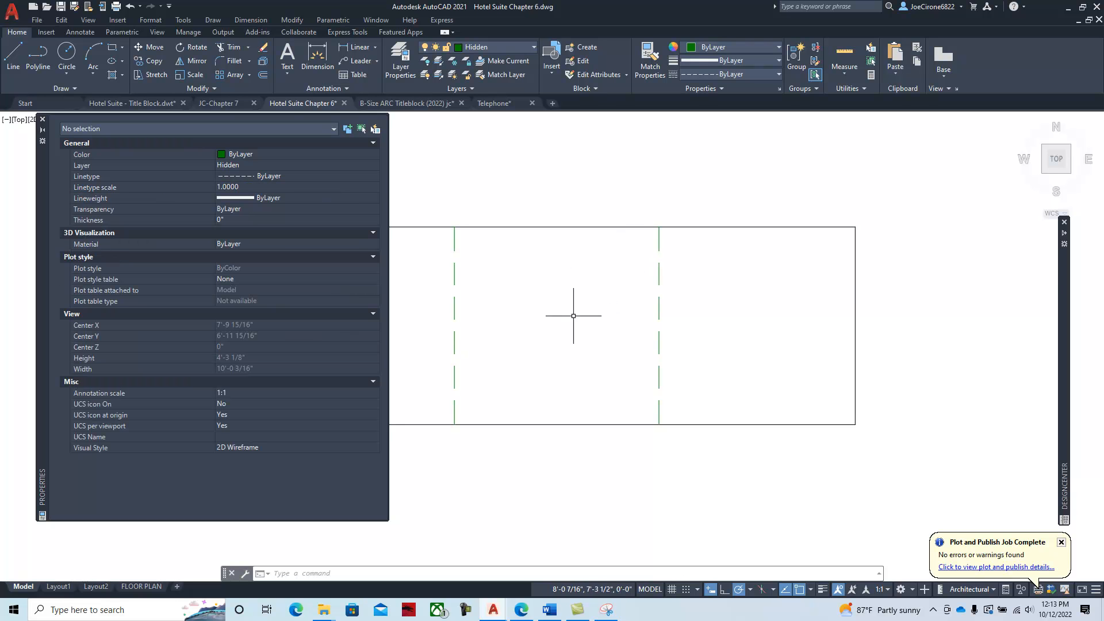
Step: Switch to the e-book in Edge and read pages 245 to 251 on linetype scale, current layer, object properties and lineweight
{"action": "left_click", "coordinate": [521, 610]}
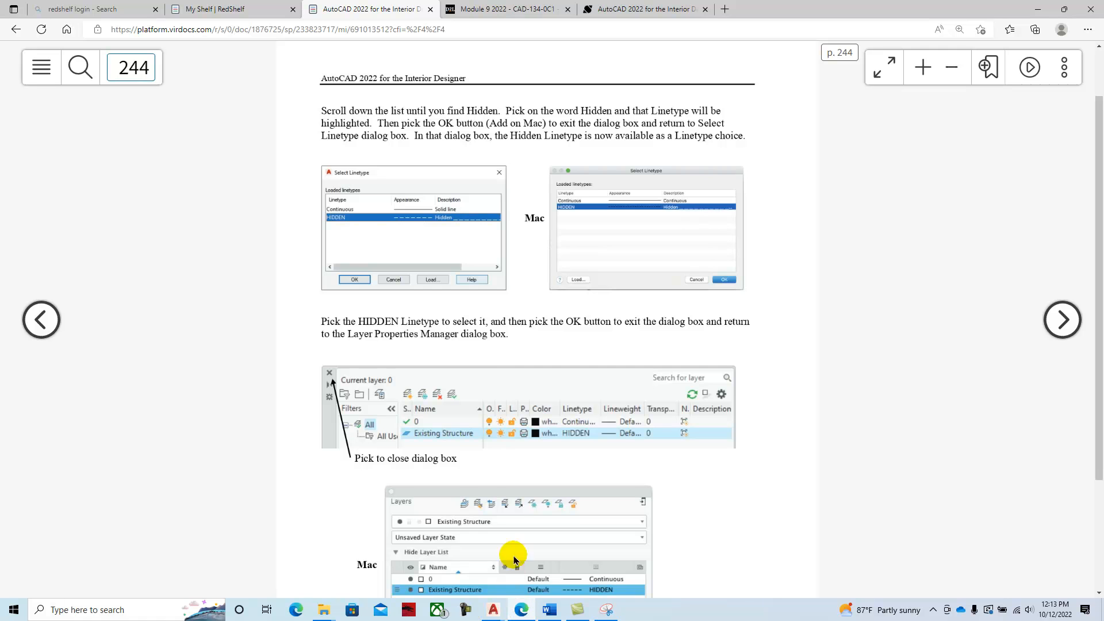
{"action": "scroll", "coordinate": [493, 343], "scroll_direction": "down", "scroll_amount": 3}
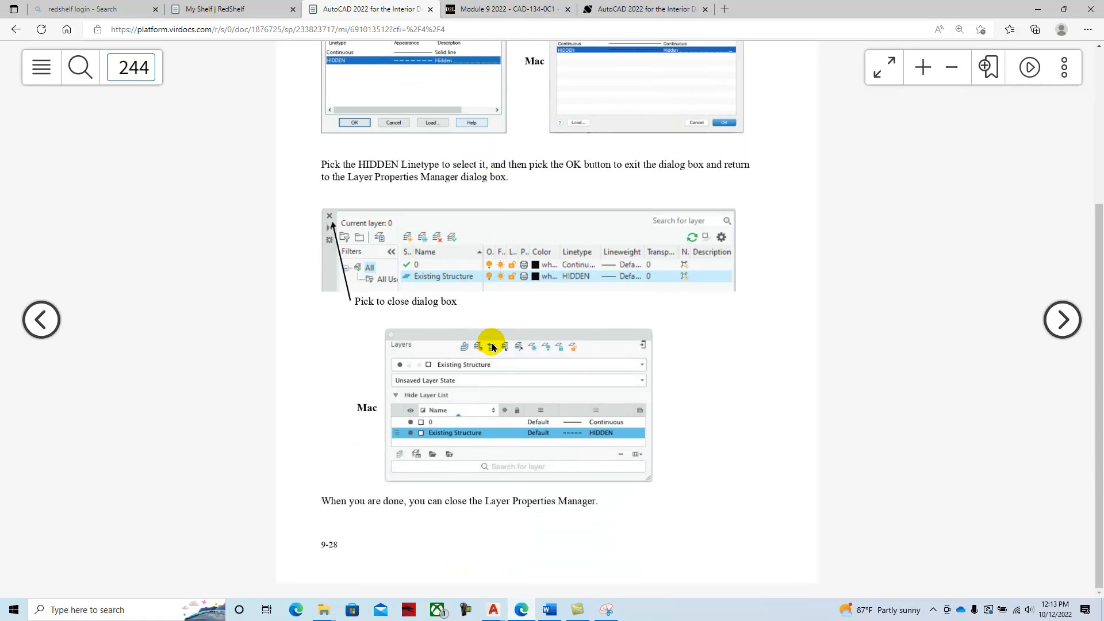
{"action": "left_click", "coordinate": [1059, 322]}
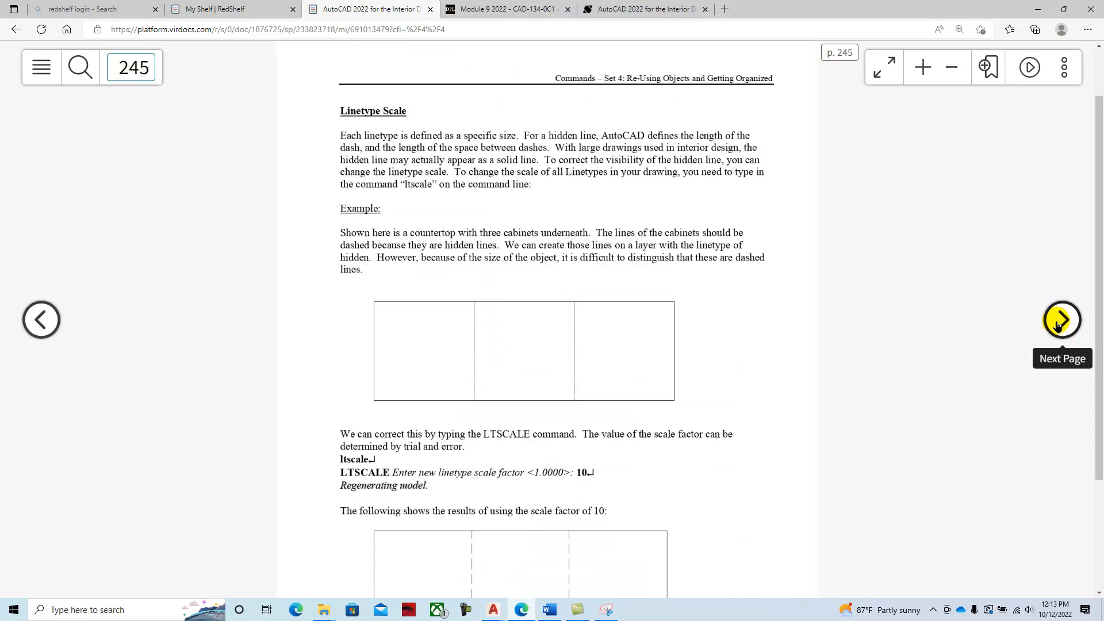
{"action": "scroll", "coordinate": [606, 360], "scroll_direction": "down", "scroll_amount": 3}
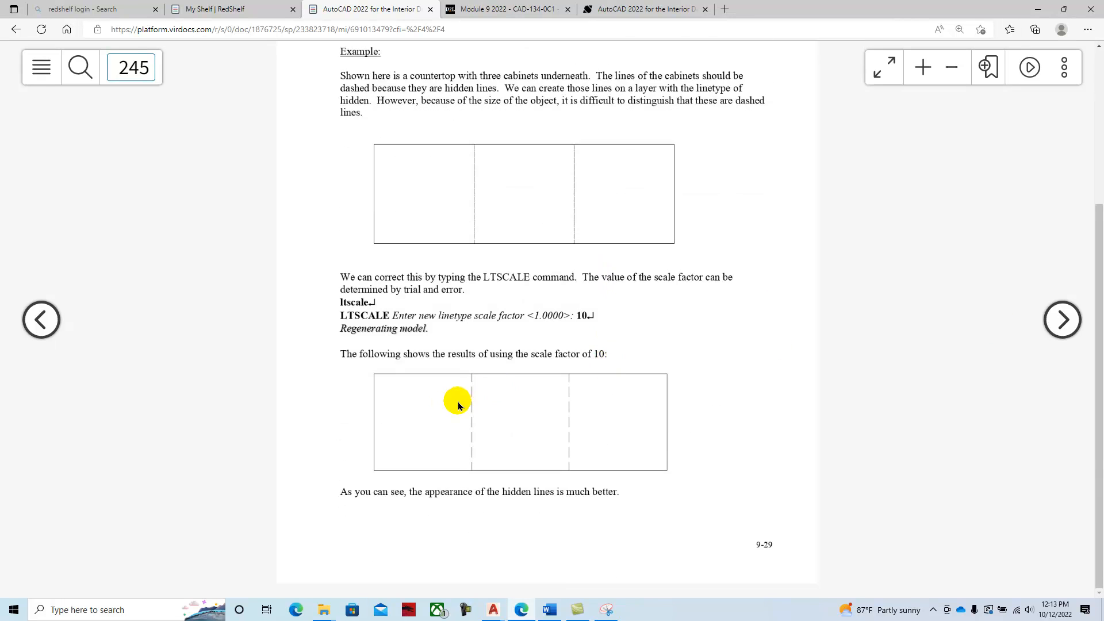
{"action": "left_click", "coordinate": [1062, 326]}
{"action": "scroll", "coordinate": [899, 337], "scroll_direction": "down", "scroll_amount": 3}
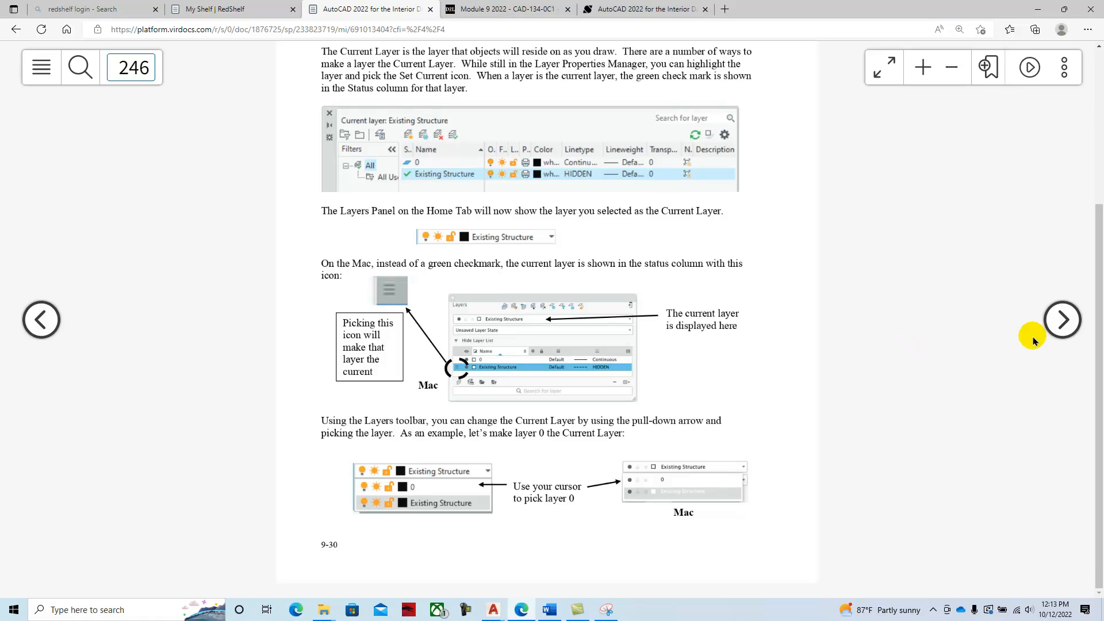
{"action": "left_click", "coordinate": [1063, 325]}
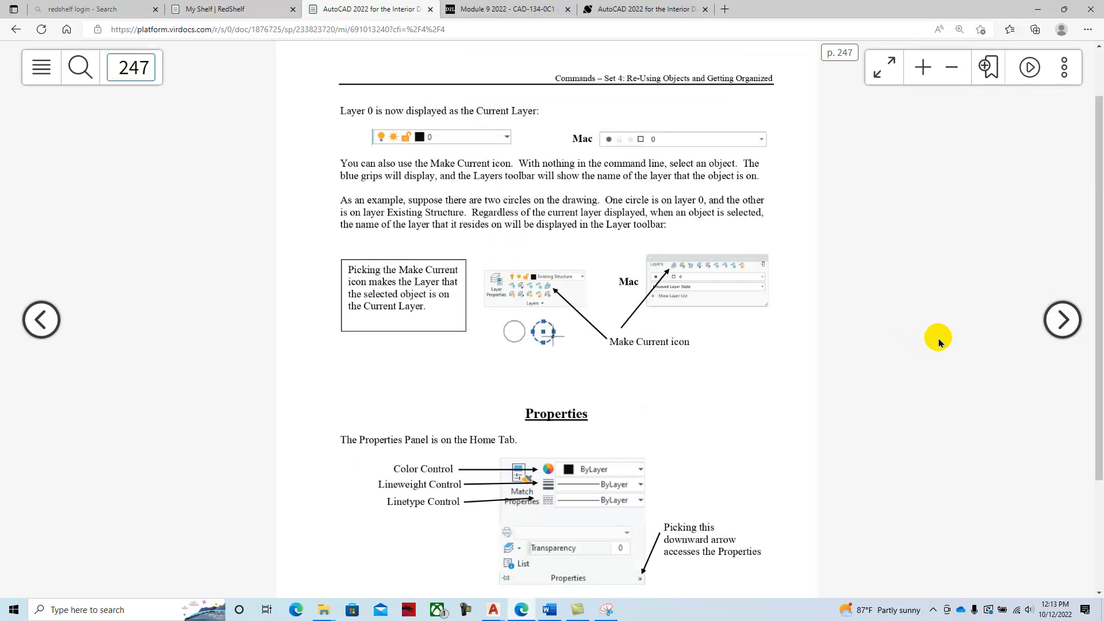
{"action": "left_click", "coordinate": [1063, 321]}
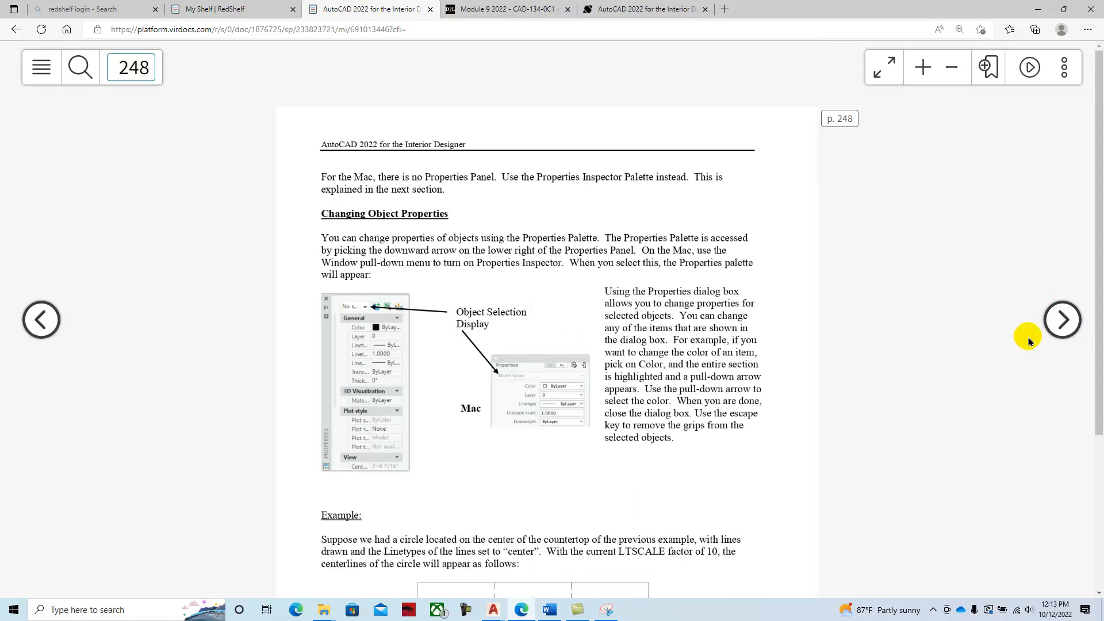
{"action": "left_click", "coordinate": [1061, 323]}
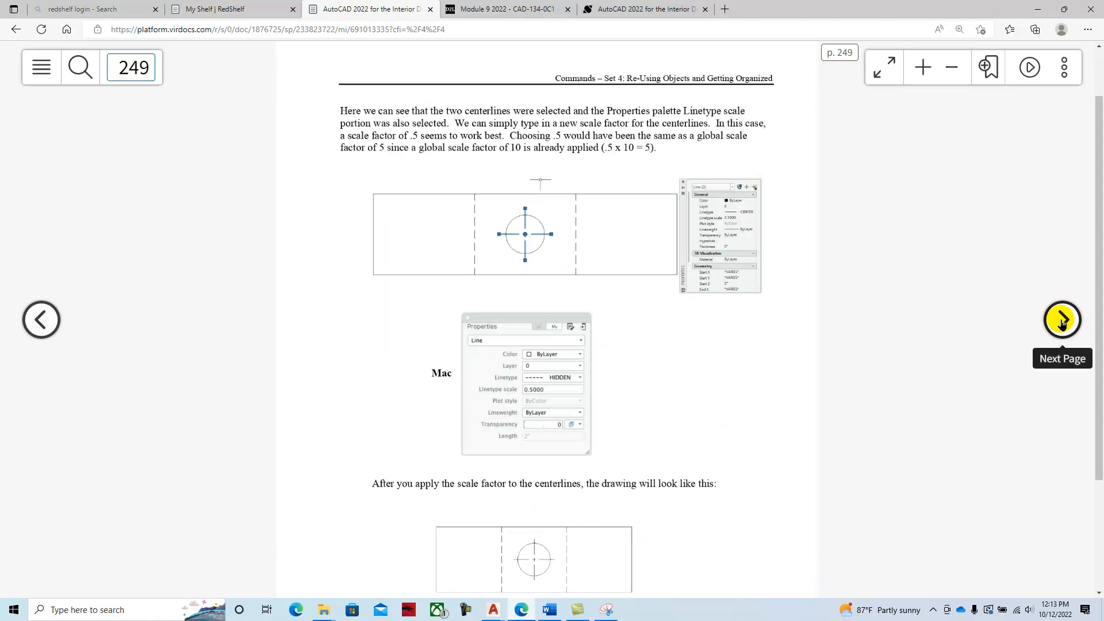
{"action": "left_click", "coordinate": [1062, 324]}
{"action": "scroll", "coordinate": [952, 344], "scroll_direction": "down", "scroll_amount": 3}
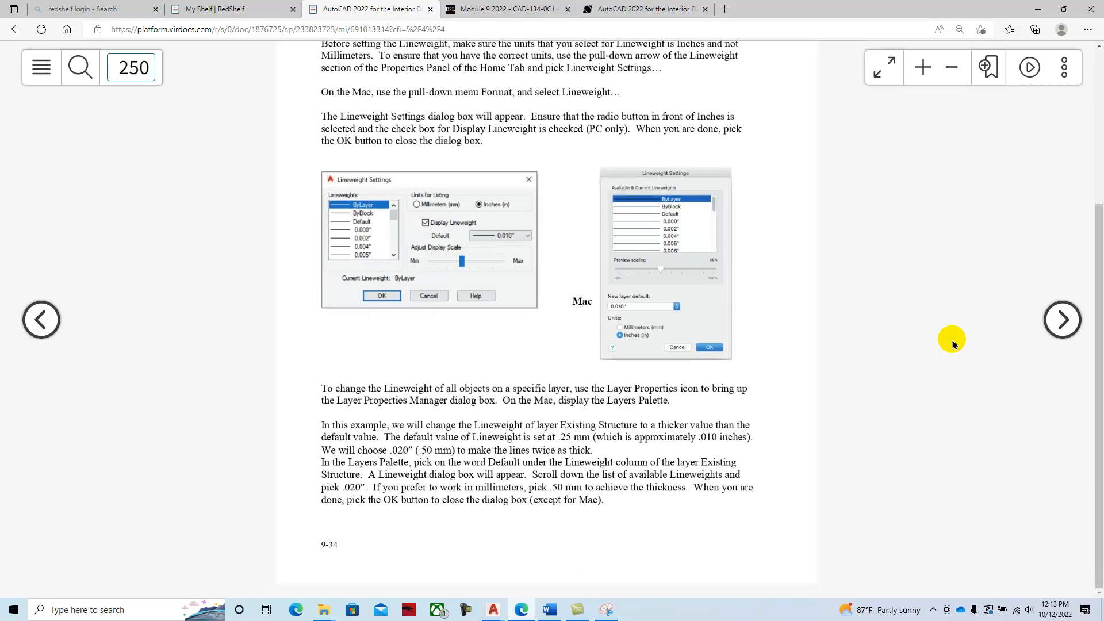
{"action": "left_click", "coordinate": [1062, 323]}
{"action": "scroll", "coordinate": [937, 338], "scroll_direction": "down", "scroll_amount": 3}
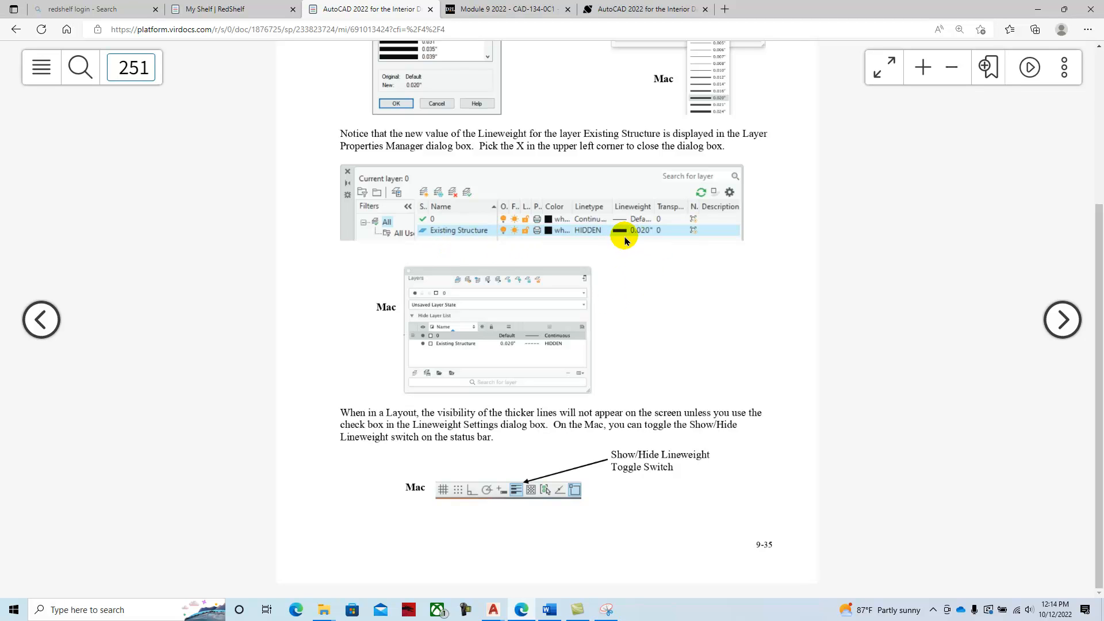
Step: Switch back to the Hotel Suite Chapter 6 drawing in AutoCAD and turn on the lineweight display, toggling it to compare line thickness
{"action": "left_click", "coordinate": [506, 607]}
{"action": "left_click", "coordinate": [506, 557]}
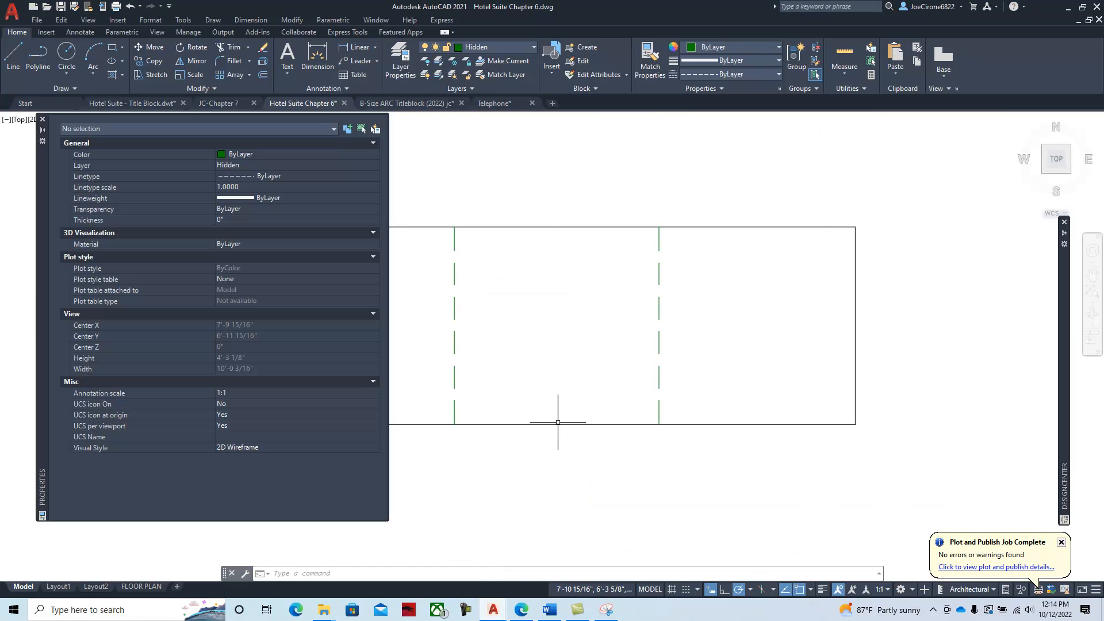
{"action": "key", "text": "Escape"}
{"action": "key", "text": "Escape"}
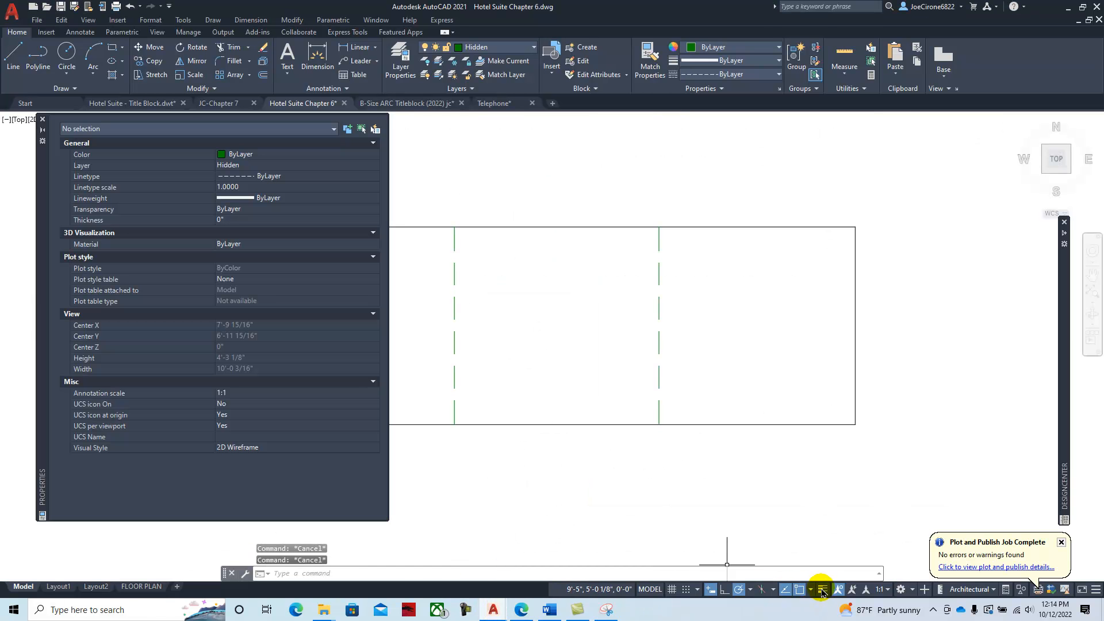
{"action": "left_click", "coordinate": [822, 589]}
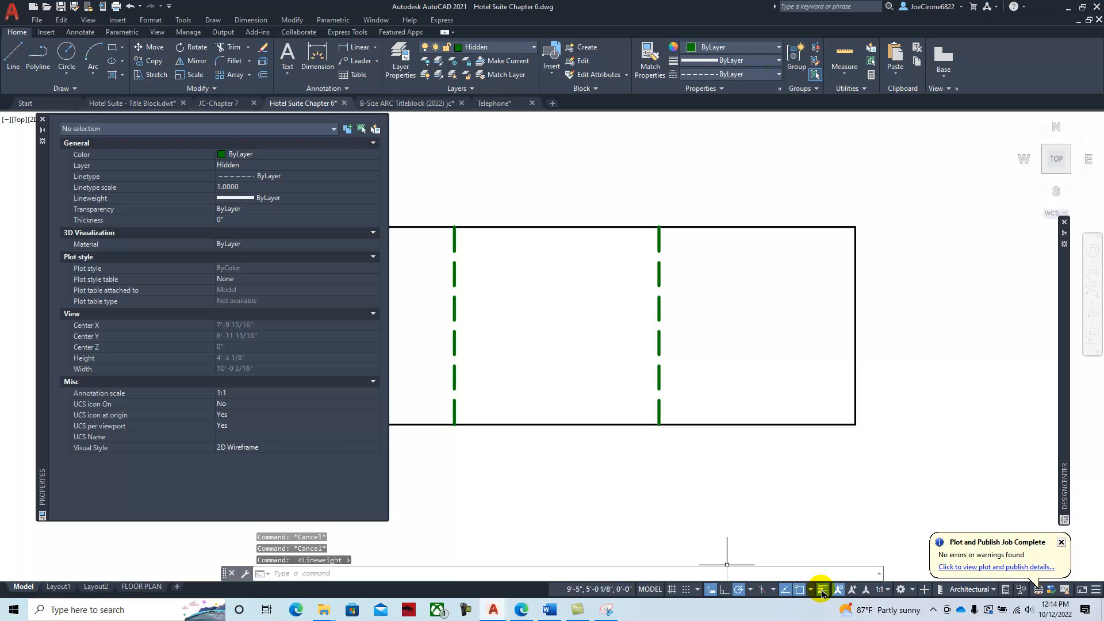
{"action": "left_click", "coordinate": [822, 590]}
{"action": "left_click", "coordinate": [822, 590]}
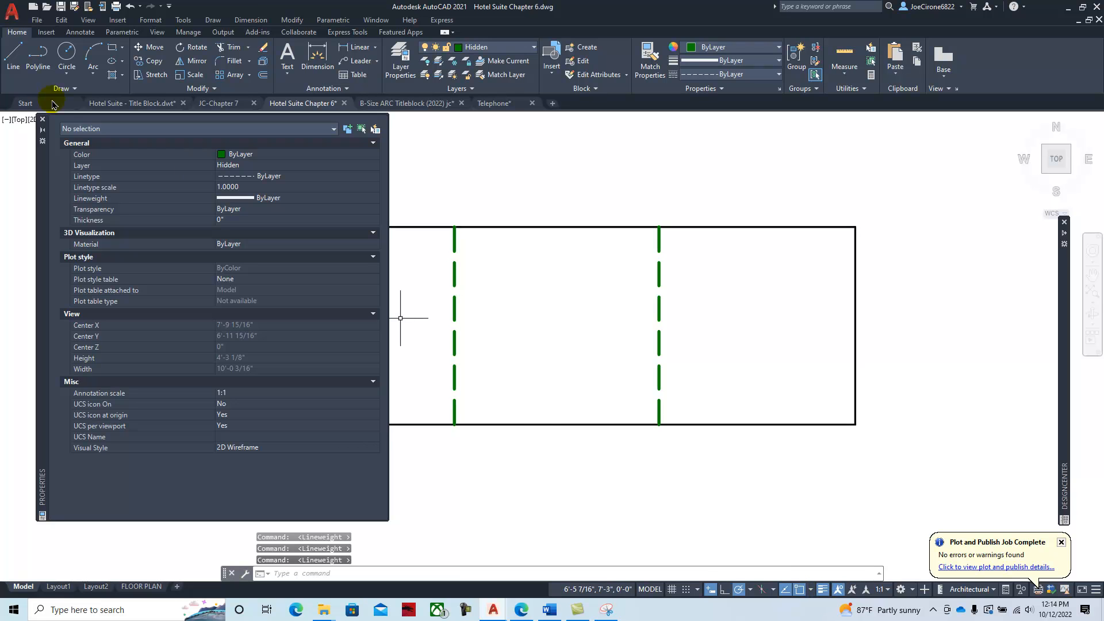
Step: Collapse the Properties palette to reveal the whole rectangle, and toggle the lineweight display off and on again
{"action": "left_click", "coordinate": [41, 131]}
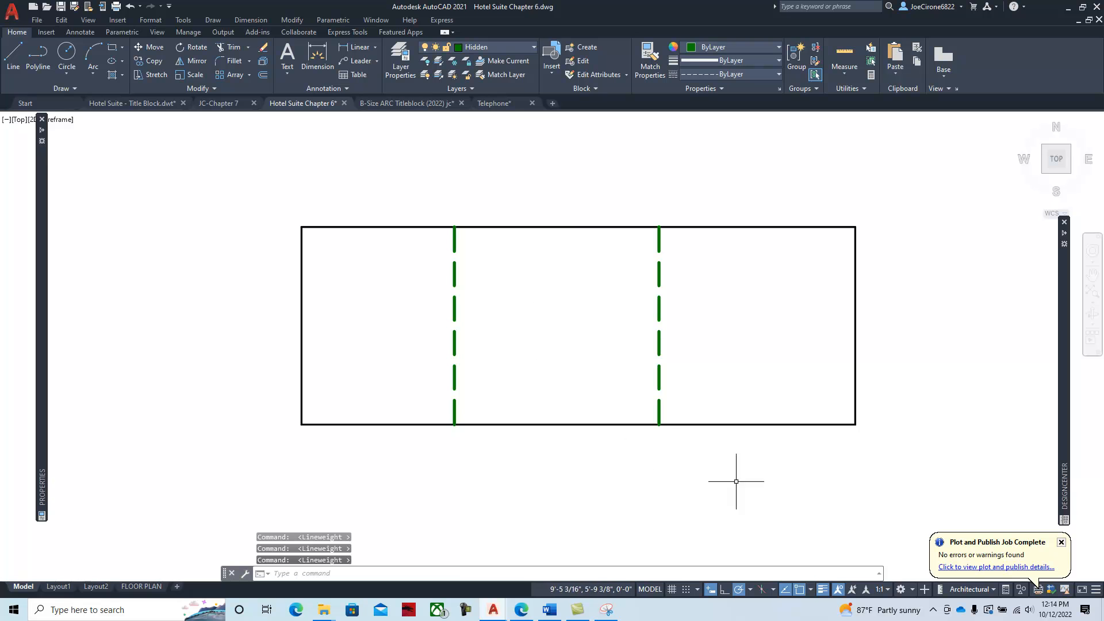
{"action": "left_click", "coordinate": [823, 590]}
{"action": "left_click", "coordinate": [822, 590]}
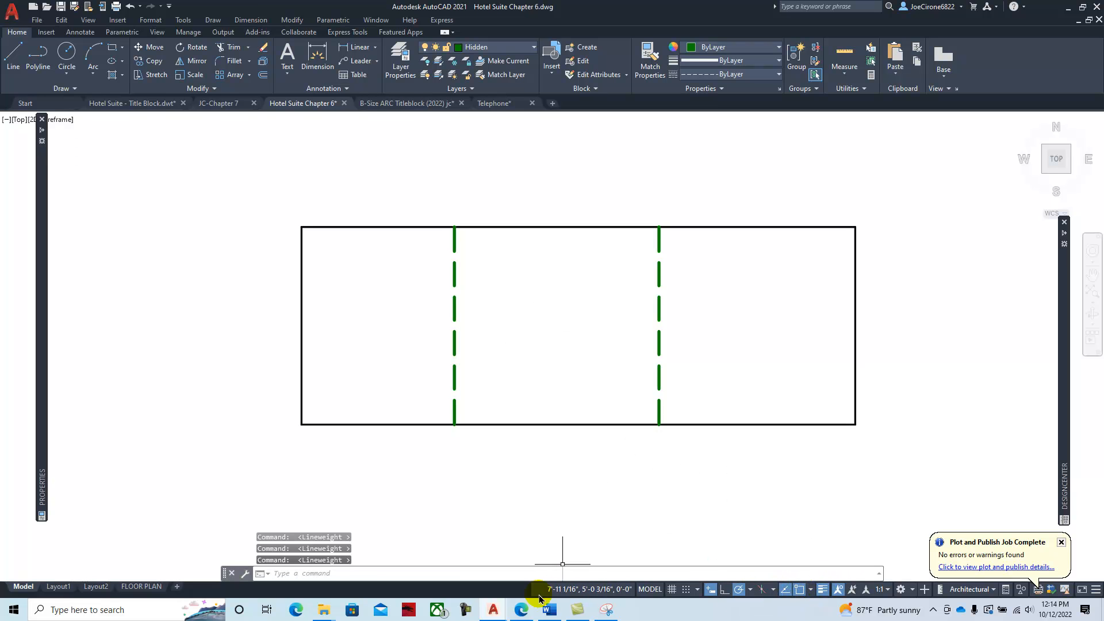
Step: Switch to the e-book in Edge and go forward to the chapter Summary and Review Questions on page 253
{"action": "left_click", "coordinate": [521, 609]}
{"action": "left_click", "coordinate": [1062, 319]}
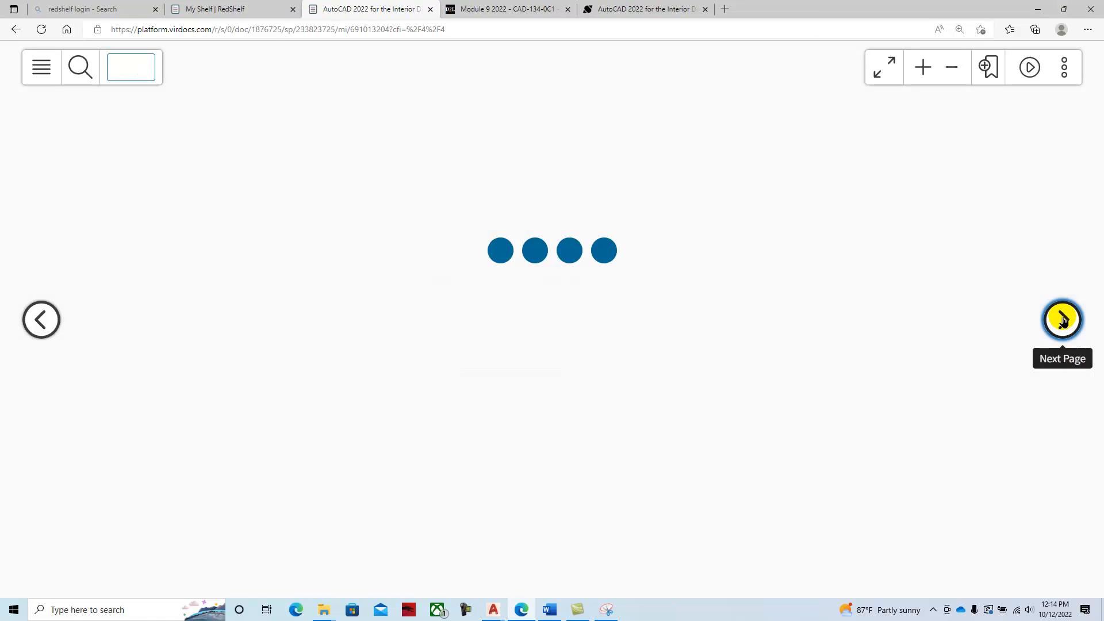
{"action": "left_click", "coordinate": [1062, 319]}
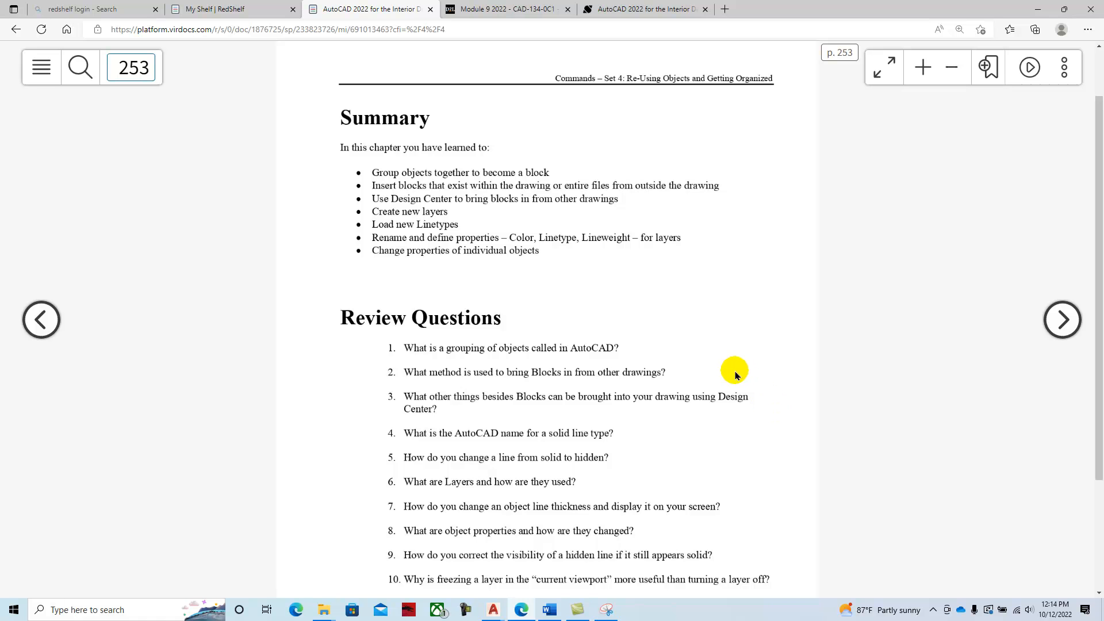
{"action": "scroll", "coordinate": [446, 286], "scroll_direction": "up", "scroll_amount": 1}
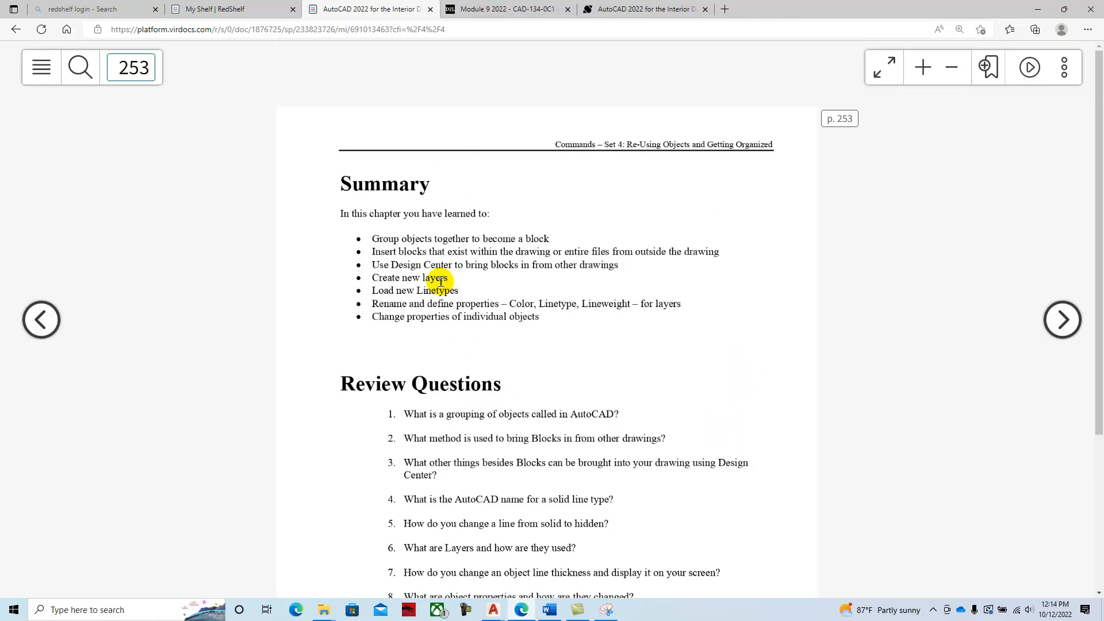